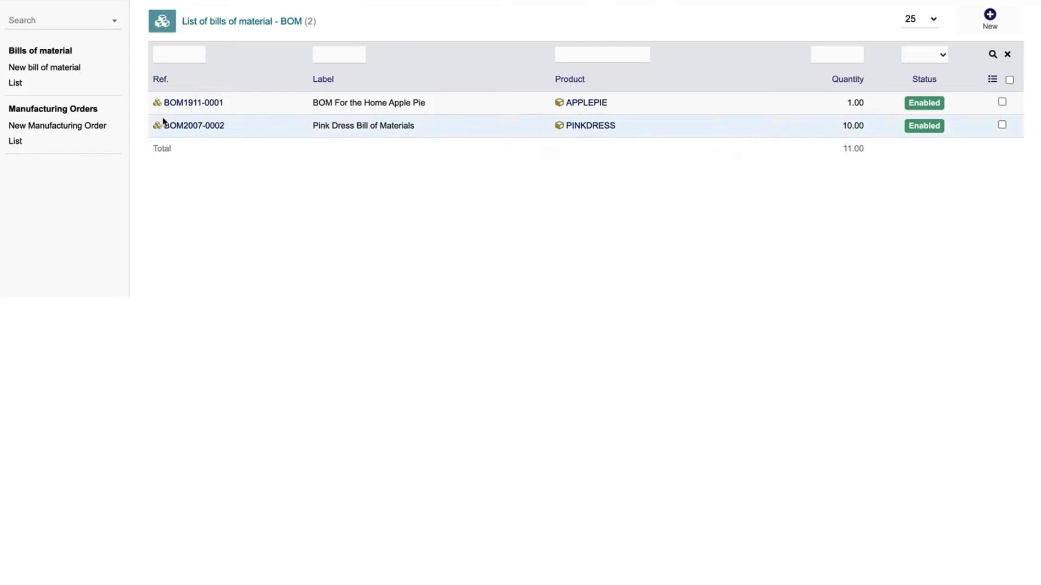
Start a new bill of material labelled PC COMPUTER for the product COMP-XP4523 - Computer XP4523.
{"action": "left_click", "coordinate": [181, 128]}
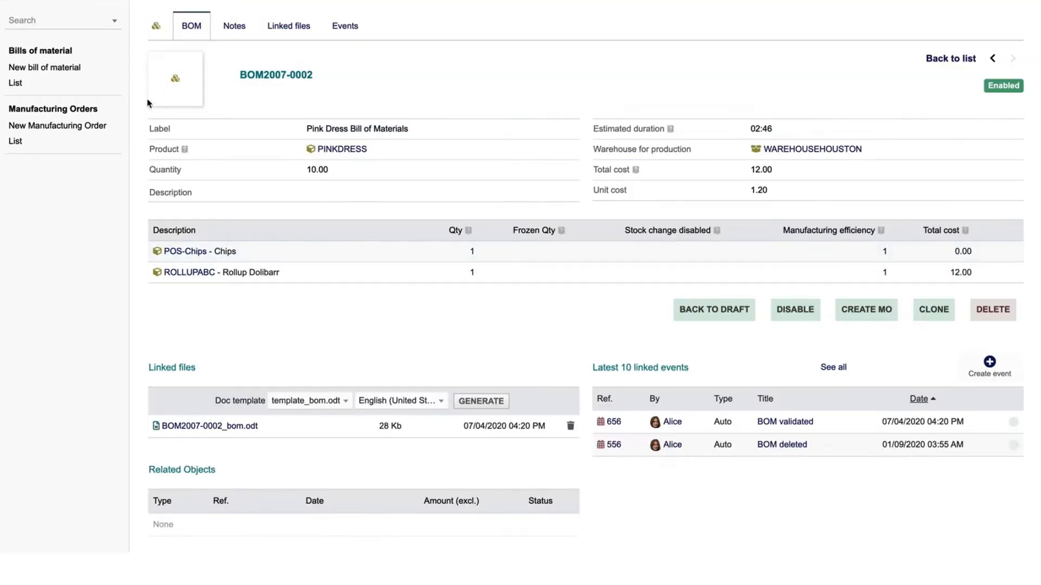
{"action": "left_click", "coordinate": [63, 71]}
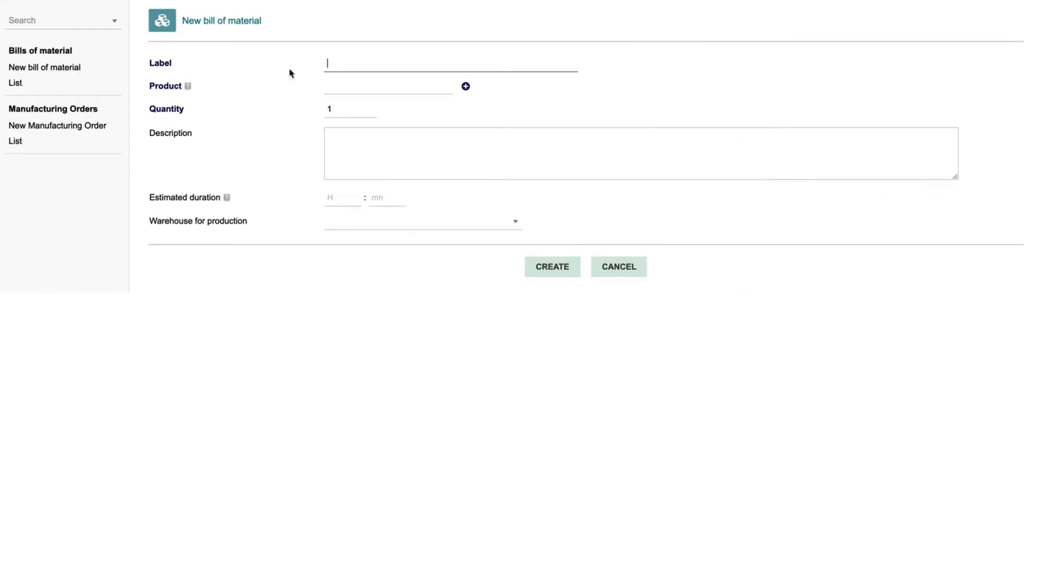
{"action": "left_click", "coordinate": [369, 67]}
{"action": "type", "text": "PC COMPUTER"}
{"action": "left_click", "coordinate": [359, 86]}
{"action": "type", "text": "Comp"}
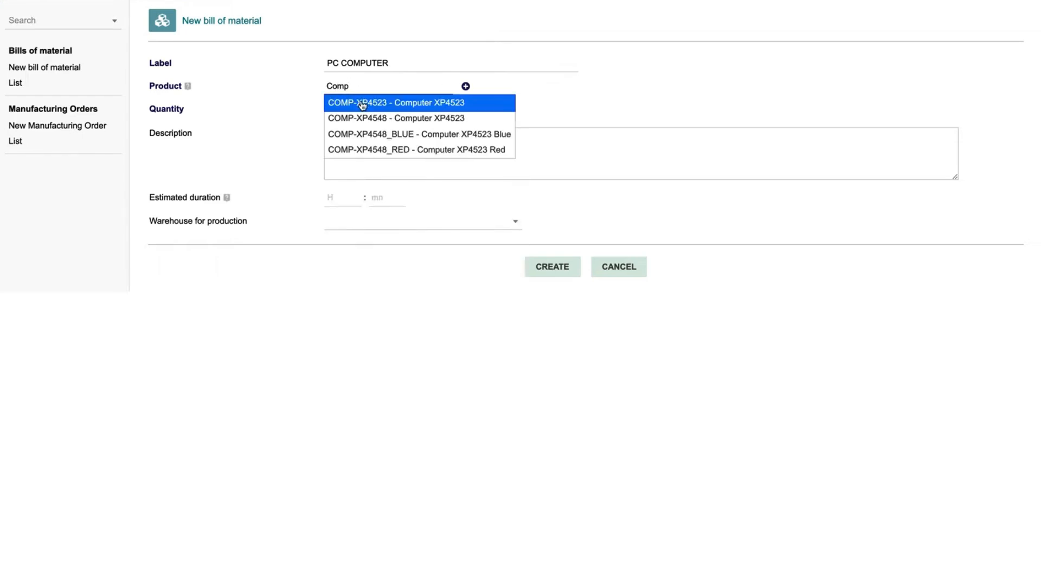
{"action": "left_click", "coordinate": [362, 103]}
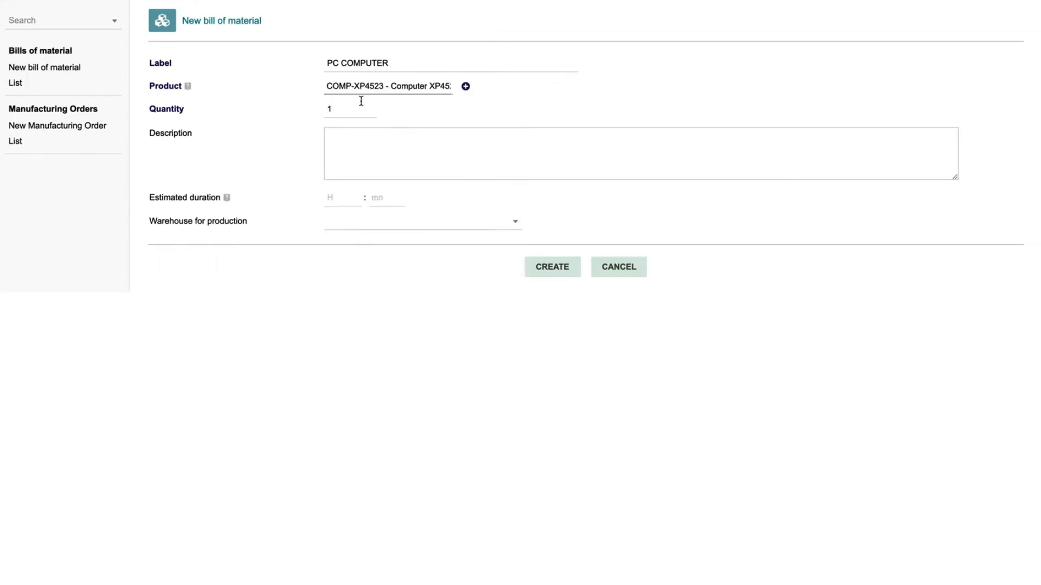
Set the new bill of material's quantity to 5 and its description to Computer.
{"action": "left_click", "coordinate": [348, 110]}
{"action": "type", "text": "5"}
{"action": "left_click", "coordinate": [366, 149]}
{"action": "type", "text": "Computer"}
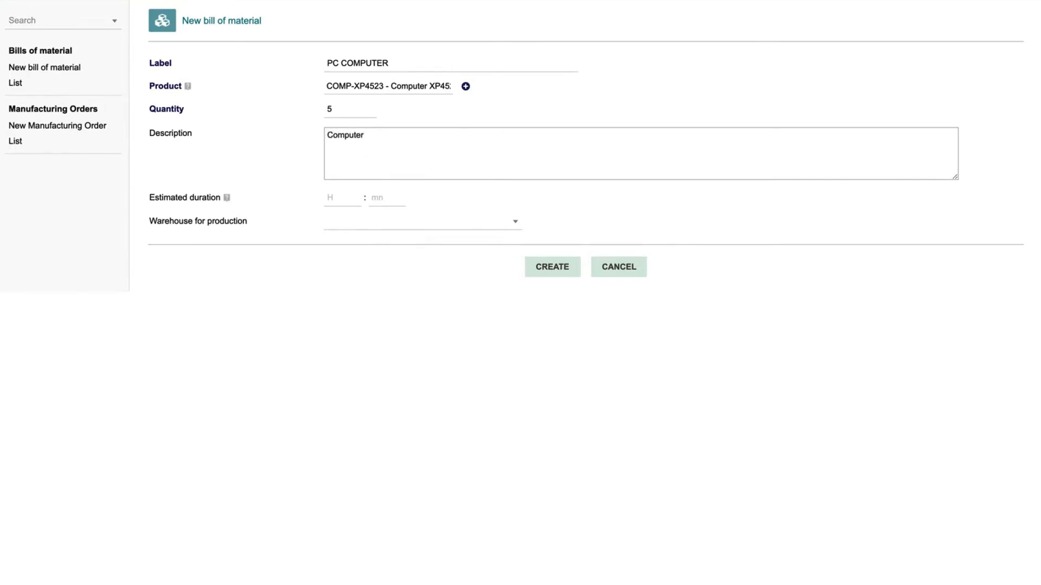
Set the estimated duration to 45:00 and the production warehouse to WAREHOUSEPARIS - Warehouse Paris, and create the bill of material.
{"action": "left_click", "coordinate": [346, 196]}
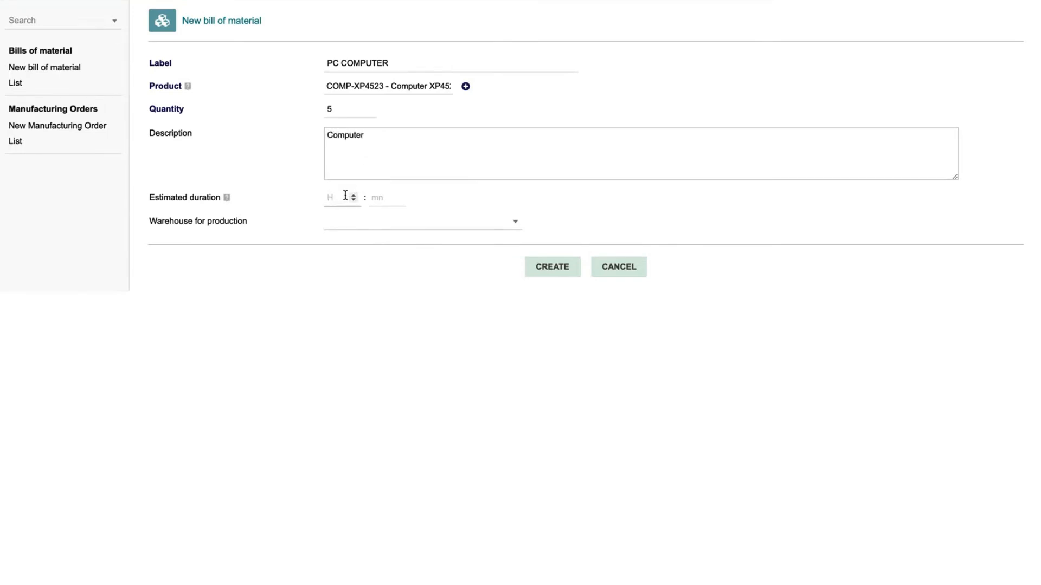
{"action": "type", "text": "45"}
{"action": "key", "text": "Tab"}
{"action": "type", "text": "0"}
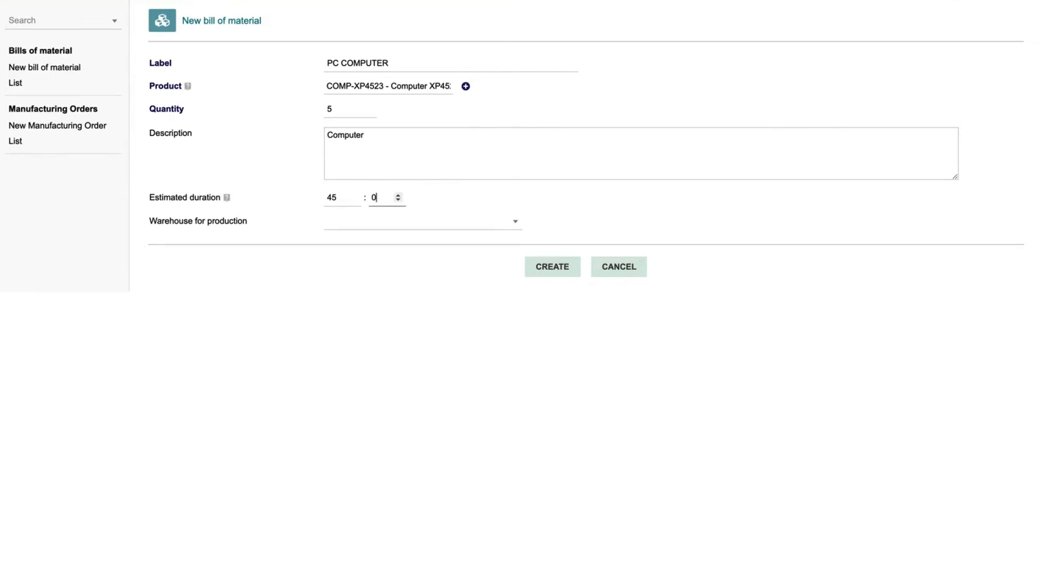
{"action": "left_click", "coordinate": [387, 224]}
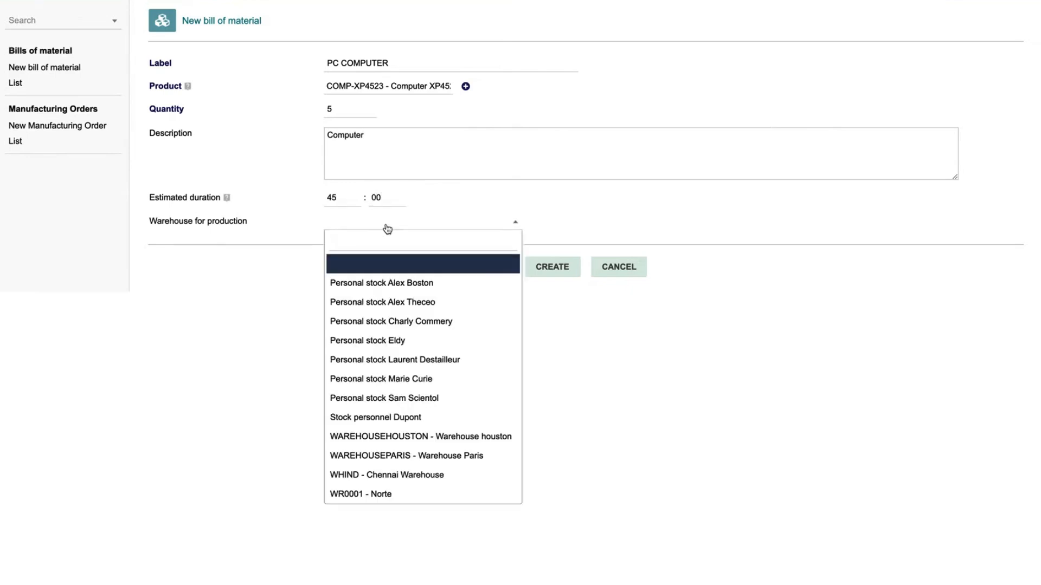
{"action": "left_click", "coordinate": [354, 455]}
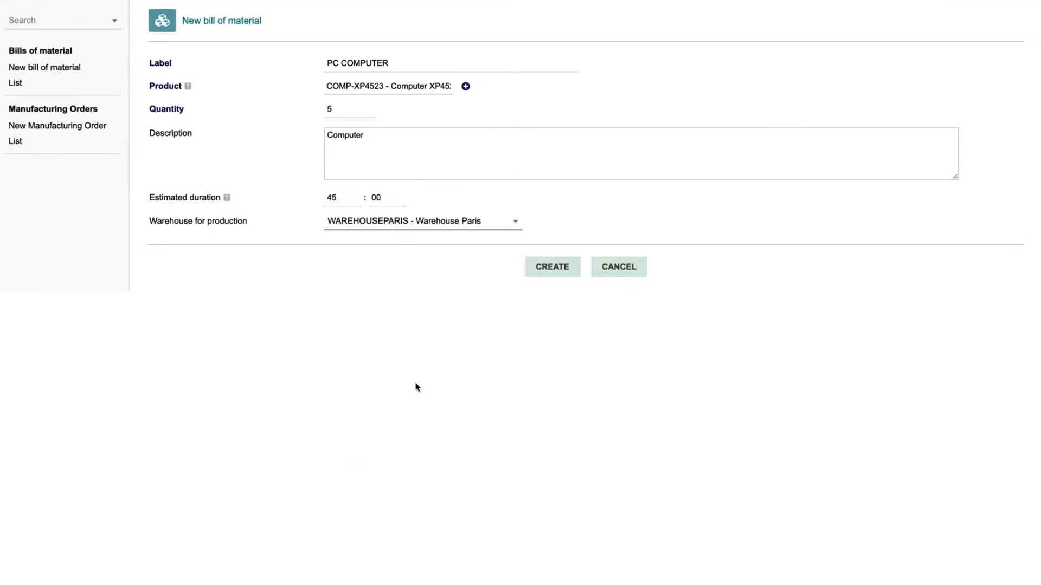
{"action": "left_click", "coordinate": [557, 271]}
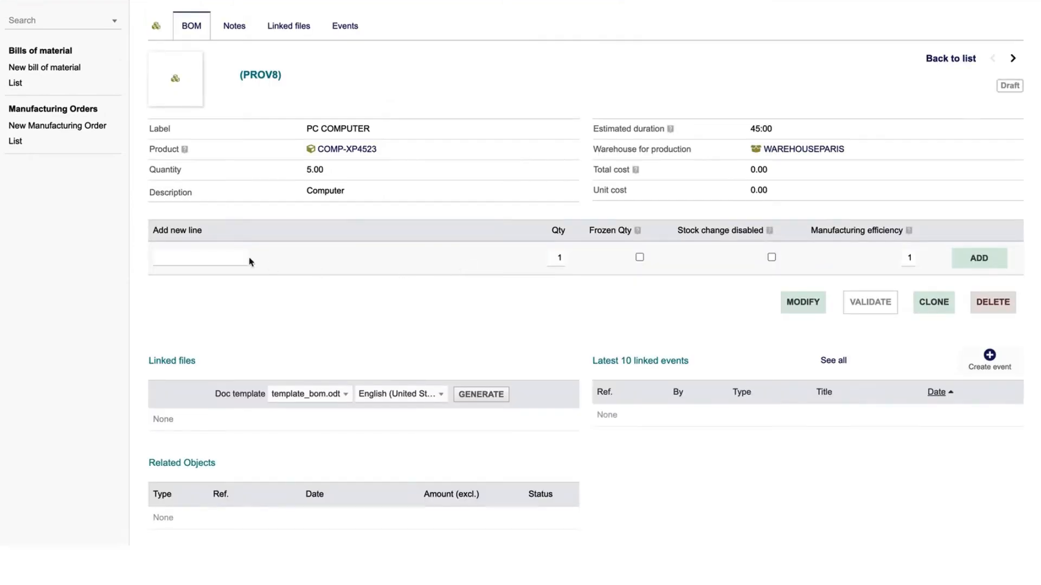
Add the component PC01 - Hard Disk Drive to the bill of material with quantity 5.
{"action": "left_click", "coordinate": [216, 258]}
{"action": "type", "text": "Hard"}
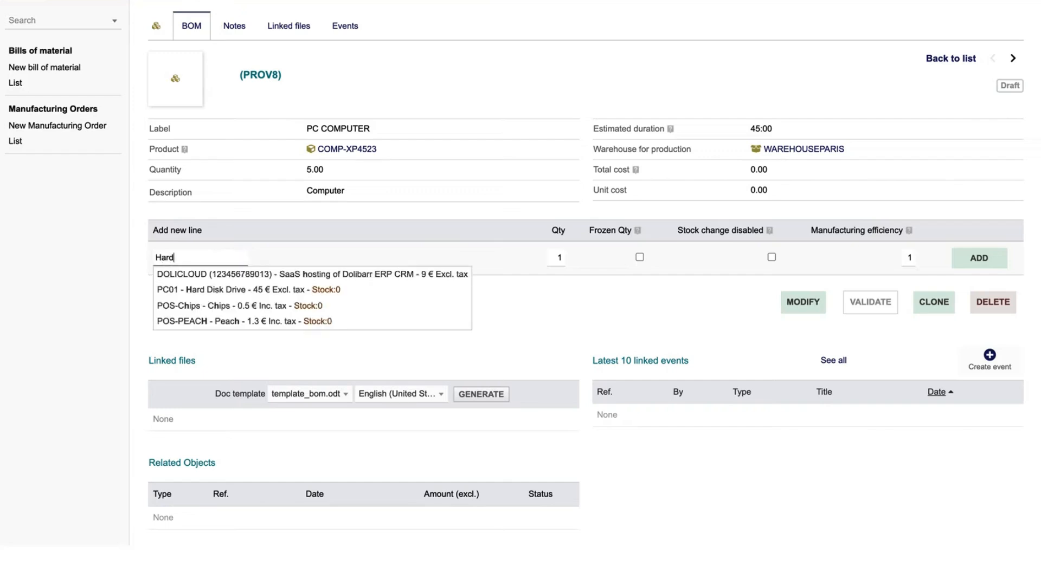
{"action": "left_click", "coordinate": [215, 278]}
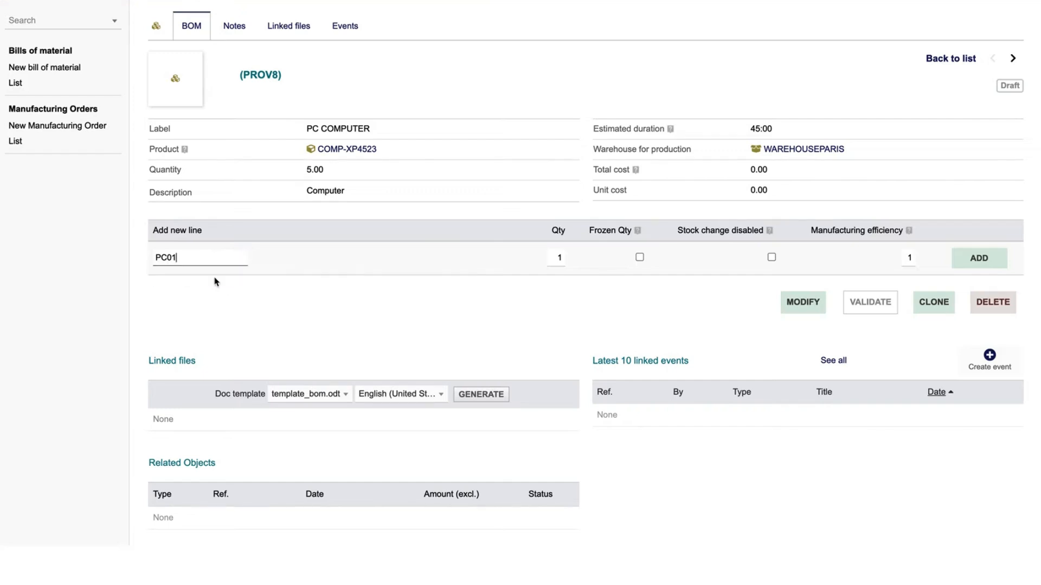
{"action": "left_click", "coordinate": [562, 261]}
{"action": "type", "text": "5"}
{"action": "left_click", "coordinate": [979, 265]}
Add the component CP03 - interface BUS to the bill of material with quantity 10.
{"action": "left_click", "coordinate": [198, 277]}
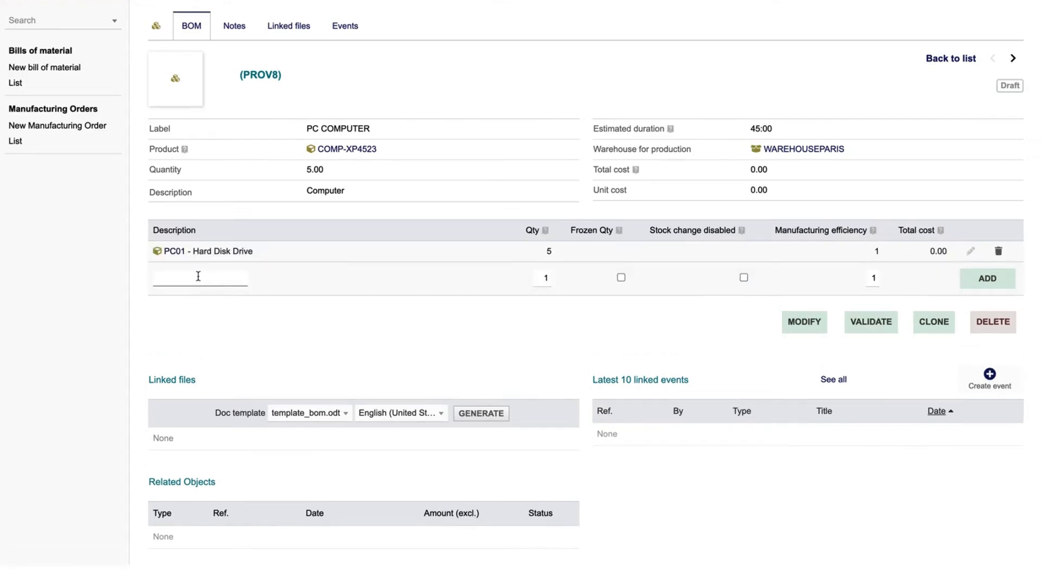
{"action": "type", "text": "BUS"}
{"action": "left_click", "coordinate": [304, 296]}
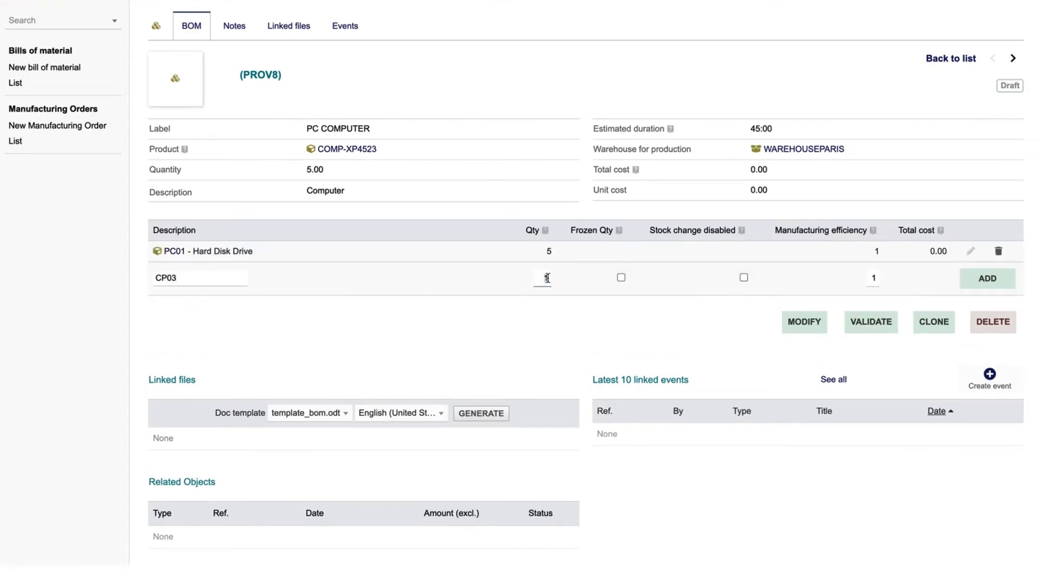
{"action": "type", "text": "0"}
{"action": "key", "text": "Return"}
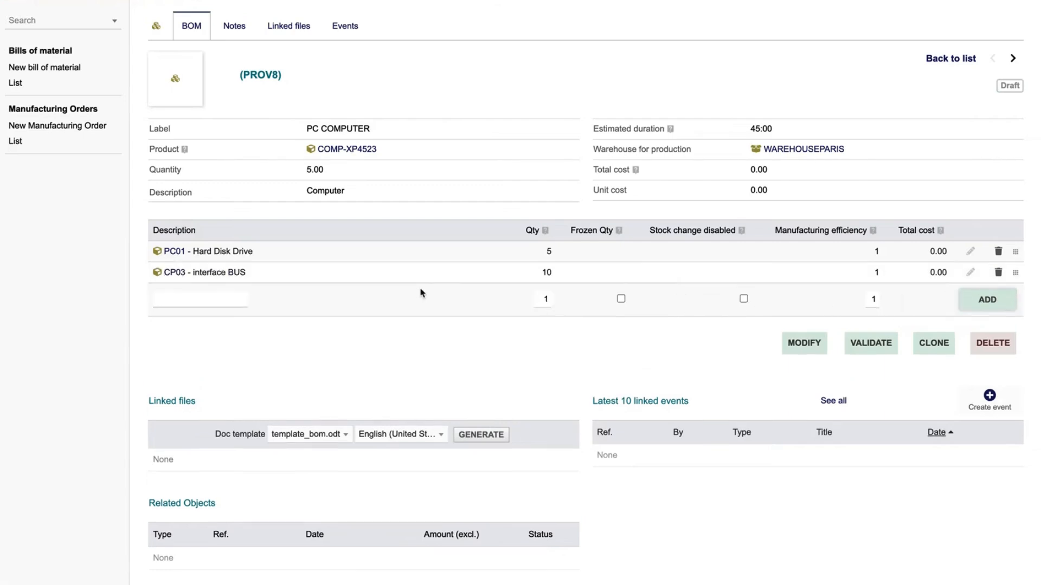
Add the component PC02 - Circuit Connectors to the bill of material with quantity 20.
{"action": "type", "text": "PC0"}
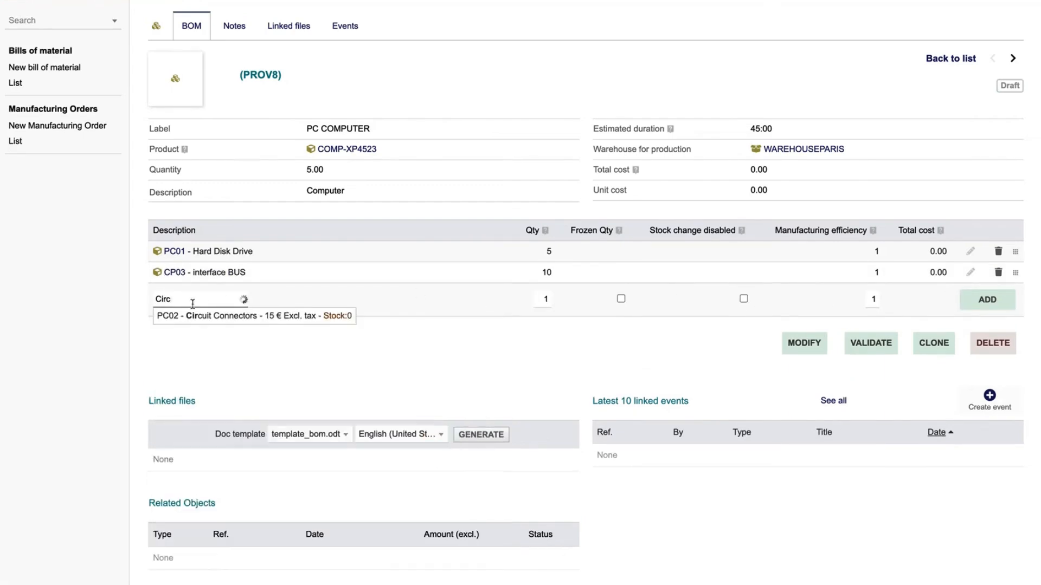
{"action": "left_click", "coordinate": [320, 313]}
{"action": "double_click", "coordinate": [537, 300]}
{"action": "type", "text": "20"}
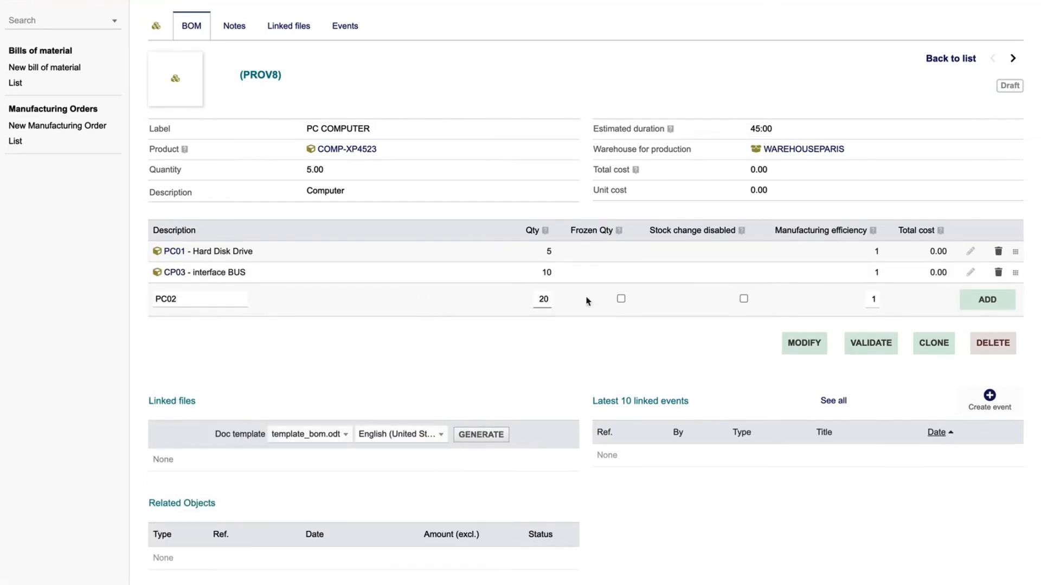
{"action": "left_click", "coordinate": [987, 302]}
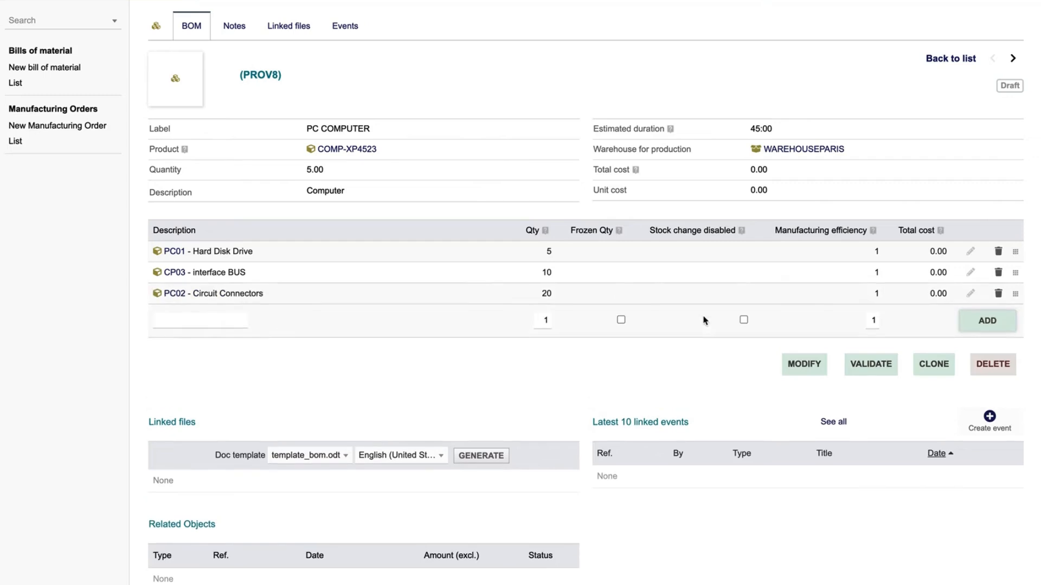
Upload Contract.pdf as an attached file of the PC COMPUTER bill of material.
{"action": "left_click", "coordinate": [296, 37]}
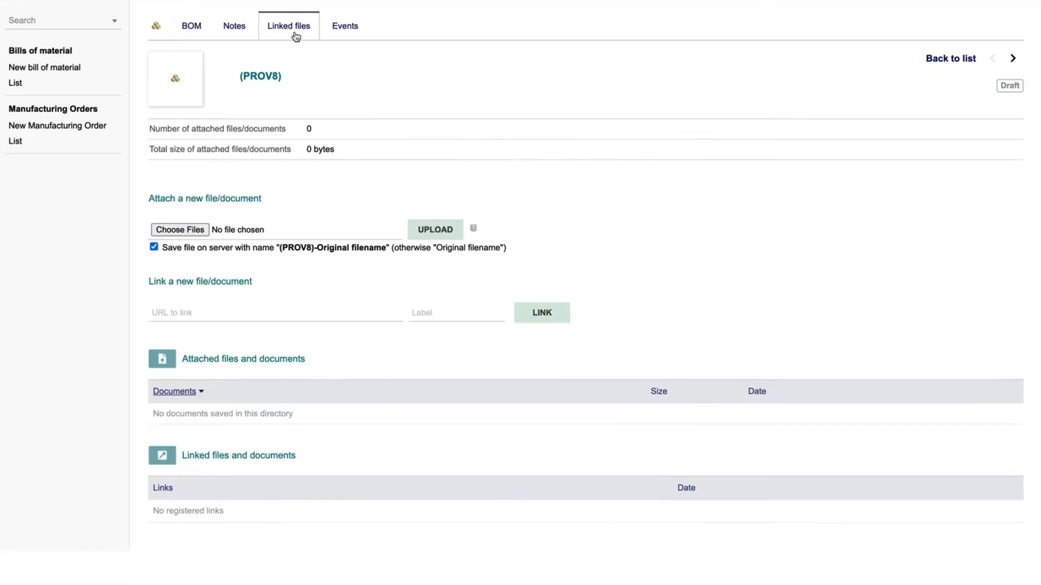
{"action": "left_click", "coordinate": [179, 229]}
{"action": "left_click", "coordinate": [211, 15]}
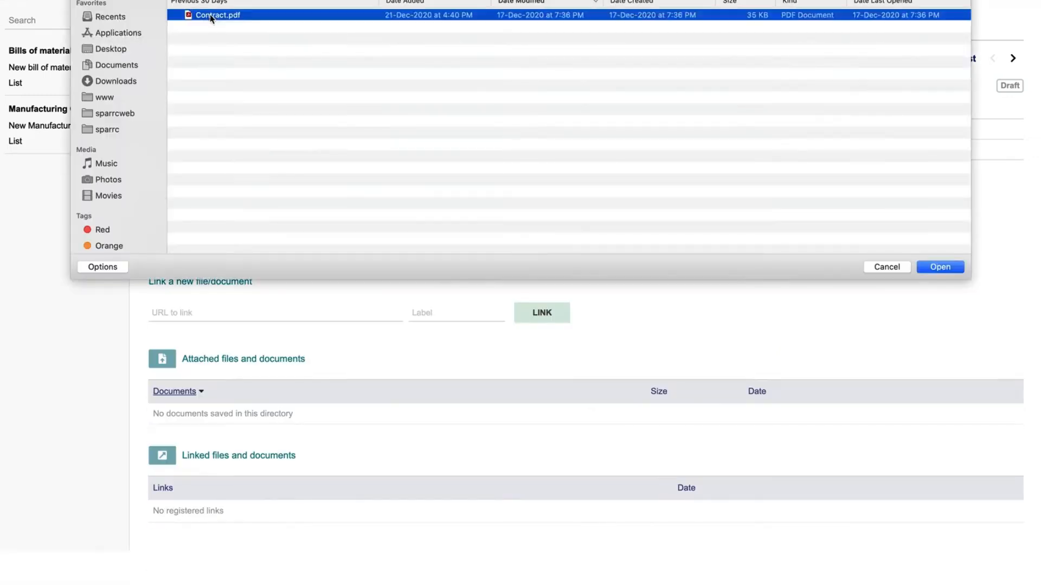
{"action": "left_click", "coordinate": [940, 267]}
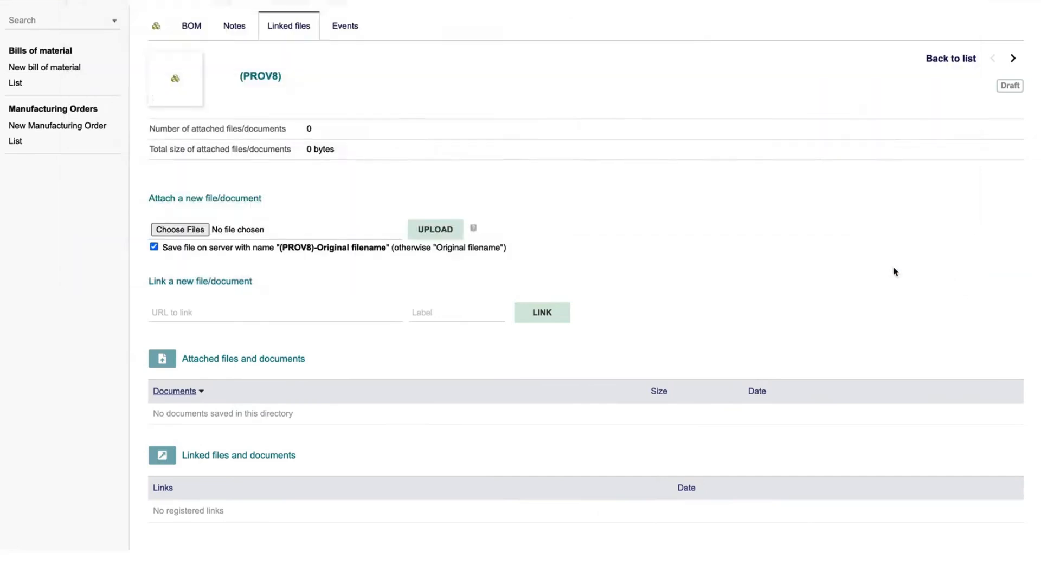
{"action": "left_click", "coordinate": [462, 238]}
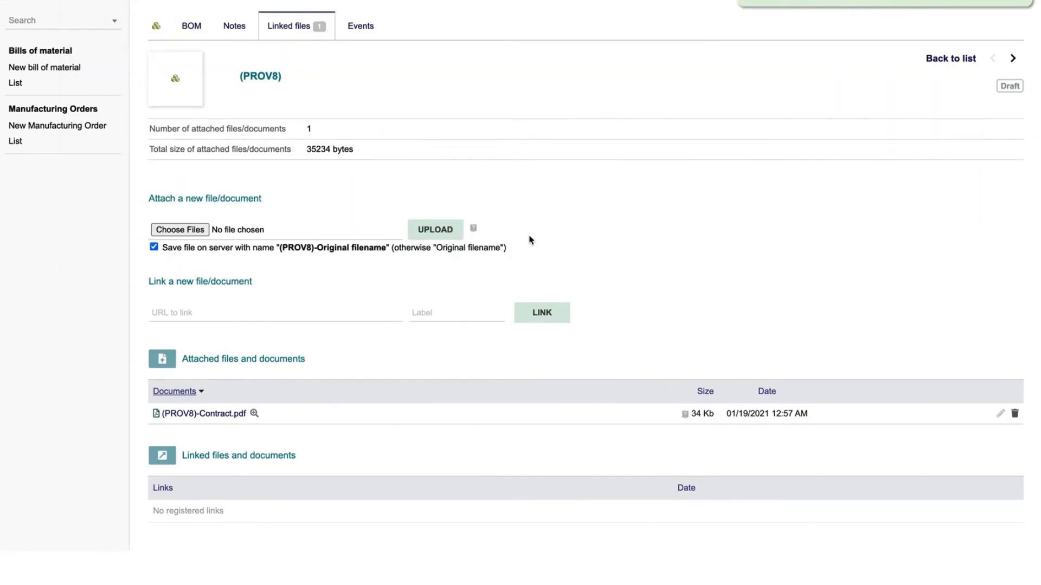
Validate the PC COMPUTER bill of material from its main card.
{"action": "left_click", "coordinate": [195, 30]}
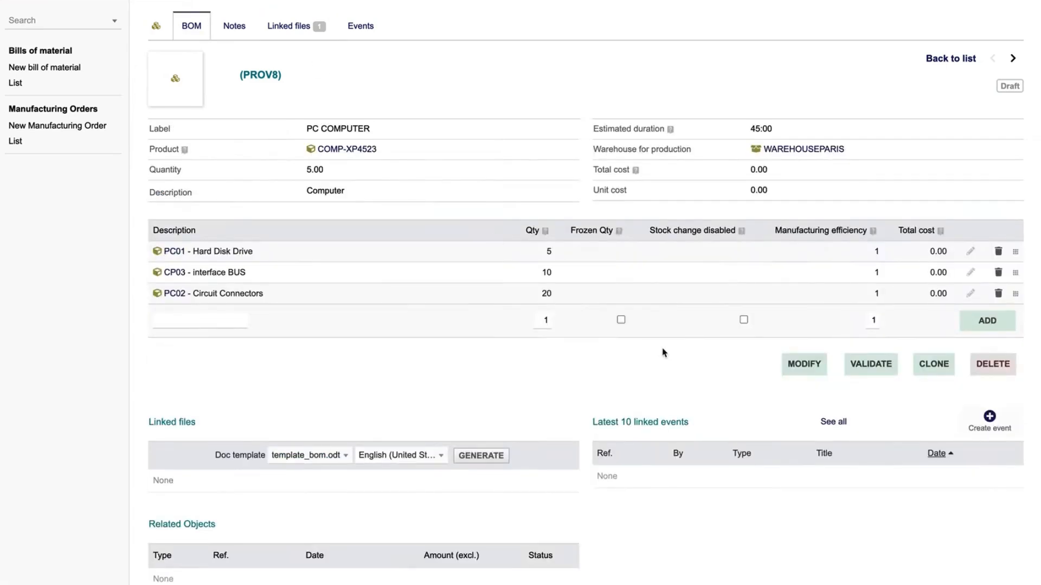
{"action": "left_click", "coordinate": [869, 377]}
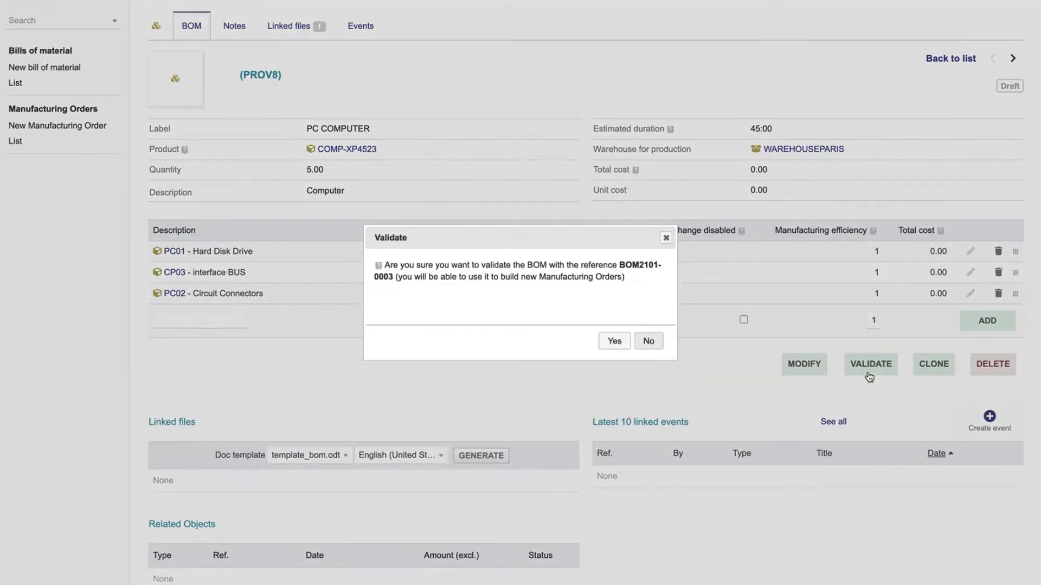
{"action": "left_click", "coordinate": [615, 342]}
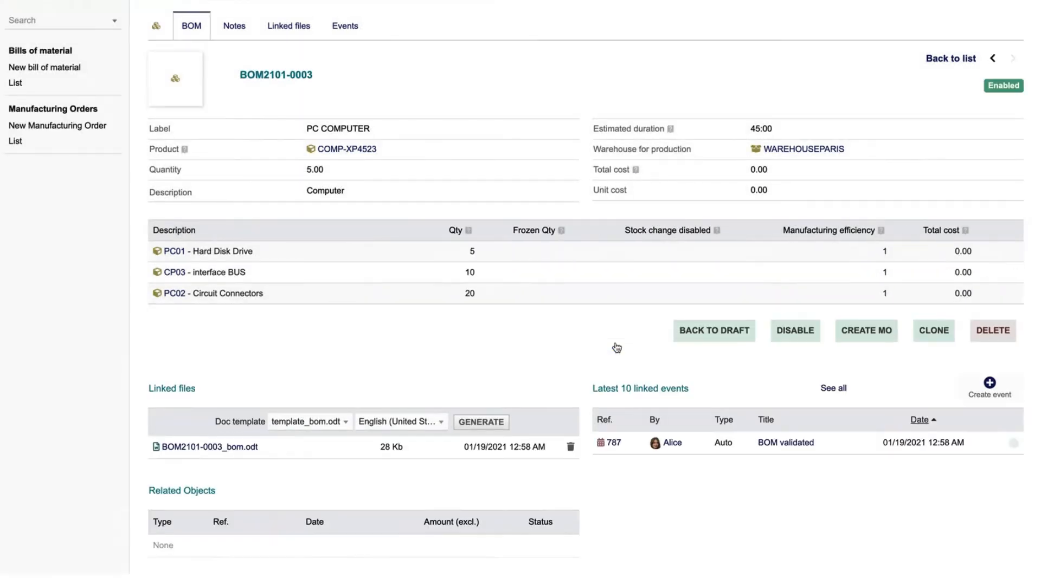
View the events of the PC COMPUTER bill of material, and bring up its clone confirmation but decline it.
{"action": "left_click", "coordinate": [345, 27]}
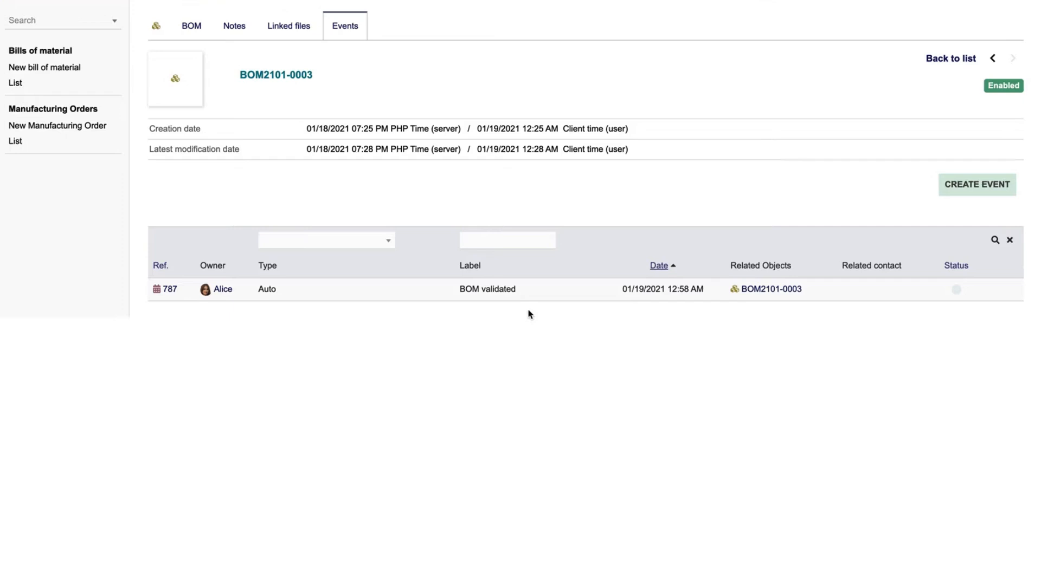
{"action": "left_click", "coordinate": [193, 28]}
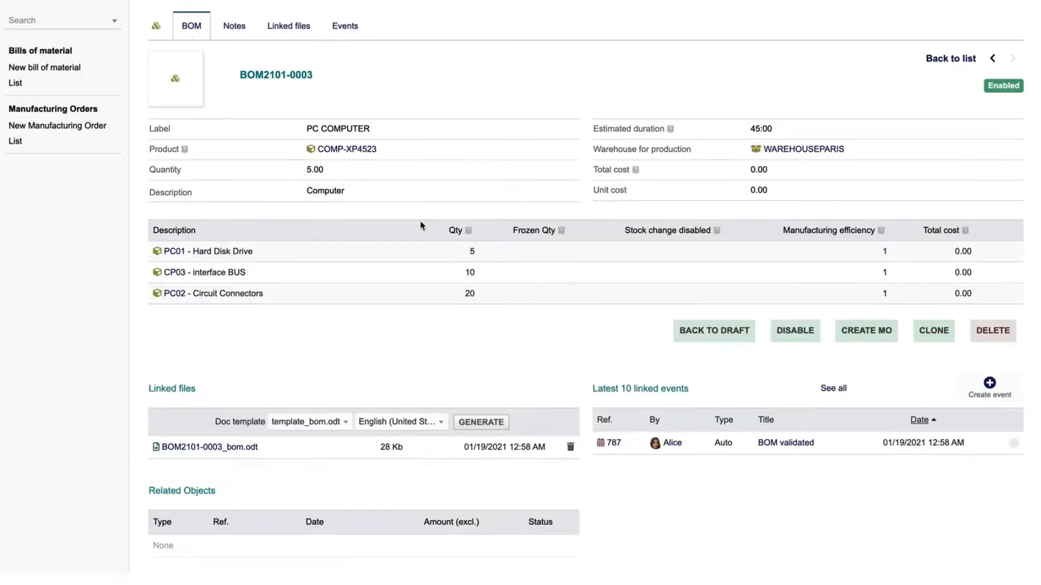
{"action": "left_click", "coordinate": [946, 335]}
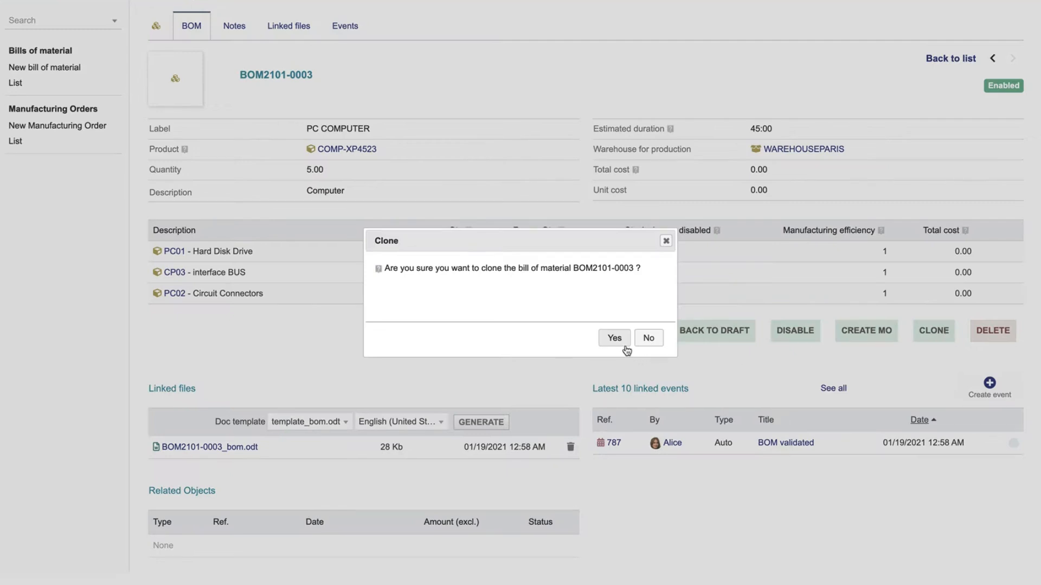
{"action": "left_click", "coordinate": [649, 344]}
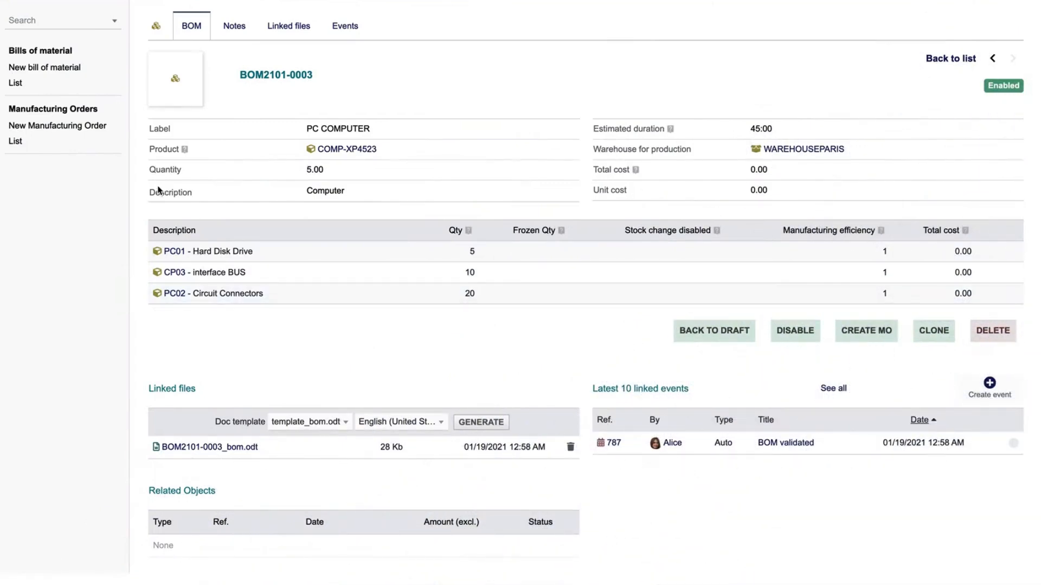
Look through the list of manufacturing orders and view the details of the produced apple pie order.
{"action": "left_click", "coordinate": [17, 143]}
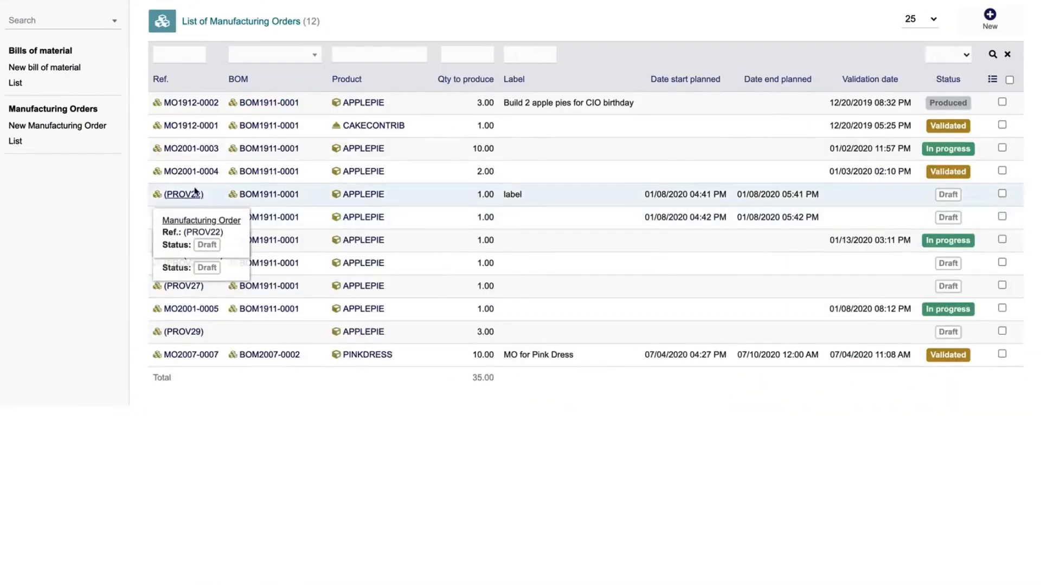
{"action": "left_click", "coordinate": [187, 103]}
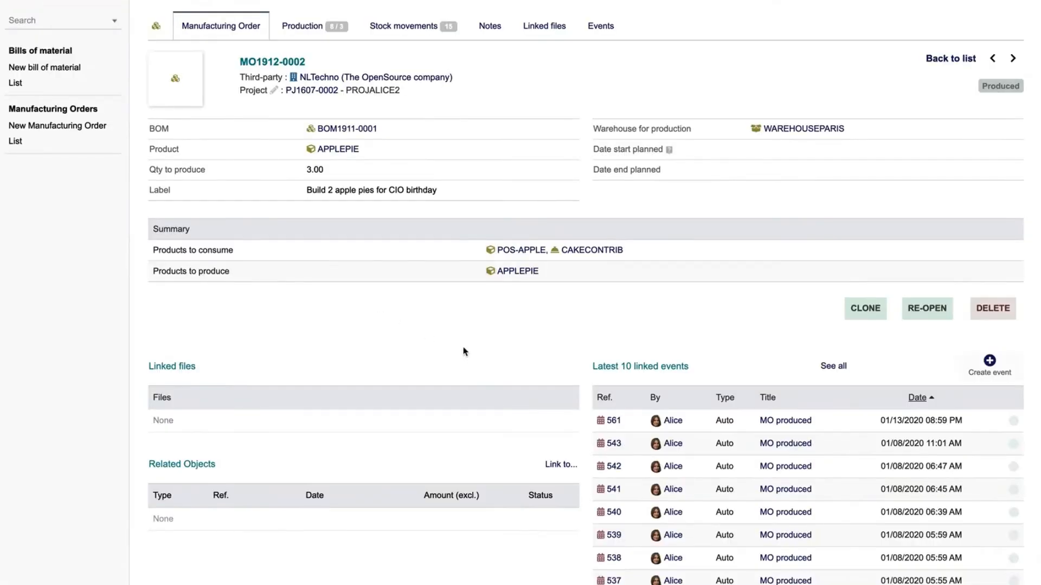
{"action": "left_click", "coordinate": [61, 128]}
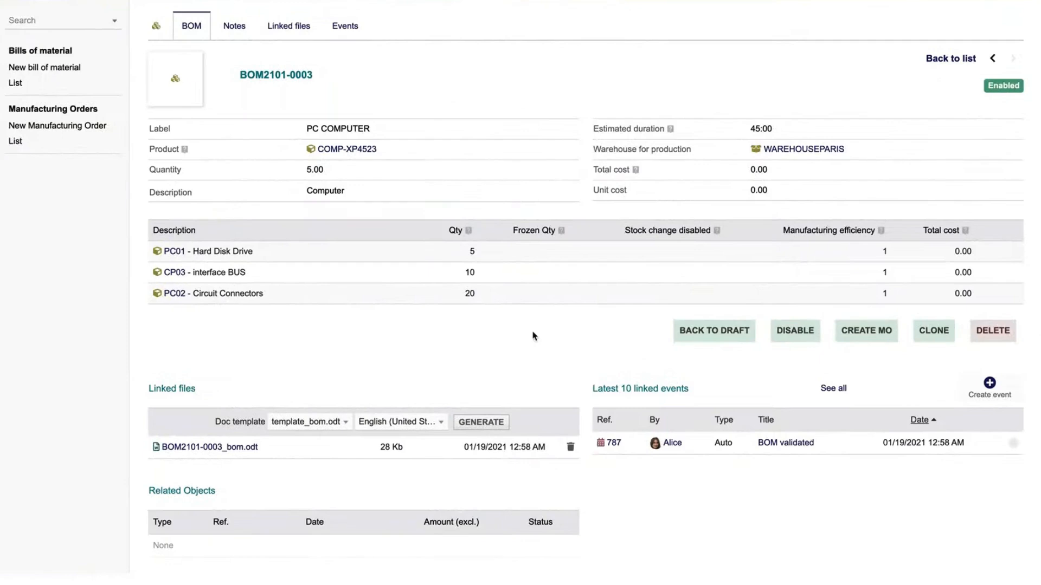
Start a manufacturing order from the PC COMPUTER bill of material and label it MO Week1.
{"action": "left_click", "coordinate": [871, 343]}
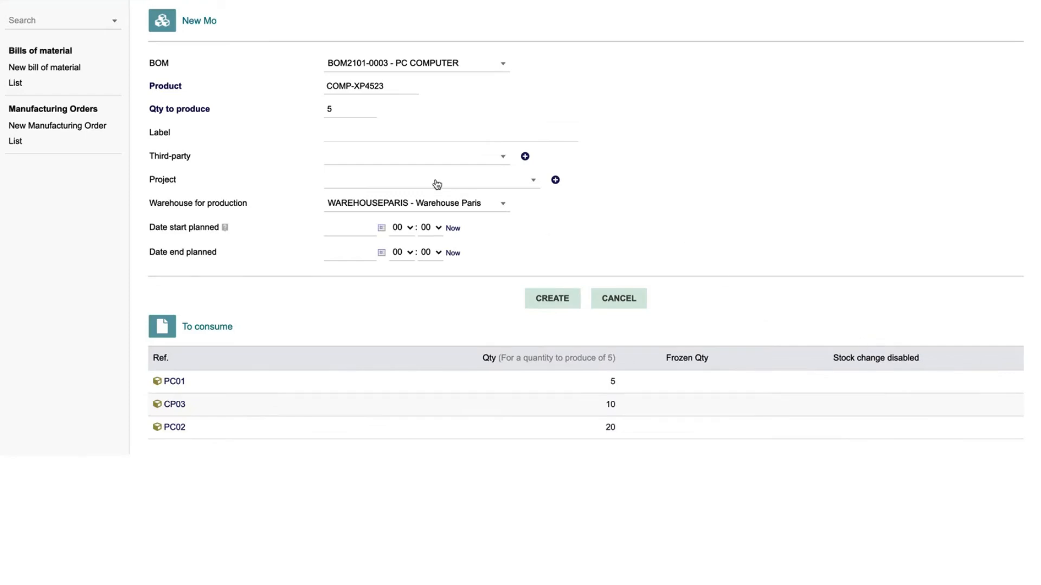
{"action": "left_click", "coordinate": [385, 133]}
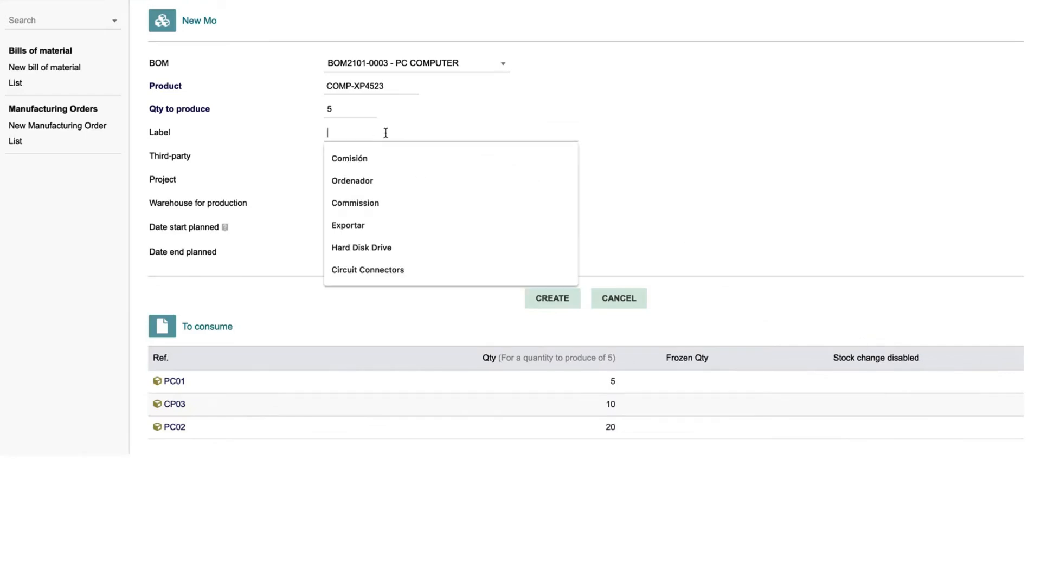
{"action": "type", "text": "MO Week1"}
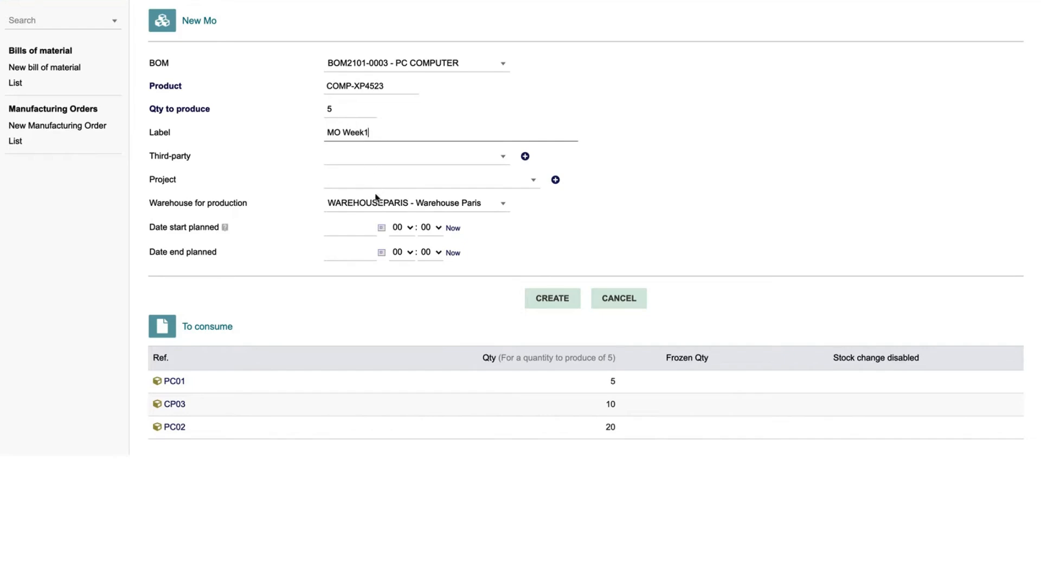
Plan the manufacturing order to start on 01/19/2021 and end on 01/20/2021, and create it.
{"action": "left_click", "coordinate": [381, 228]}
{"action": "left_click", "coordinate": [365, 336]}
{"action": "left_click", "coordinate": [381, 252]}
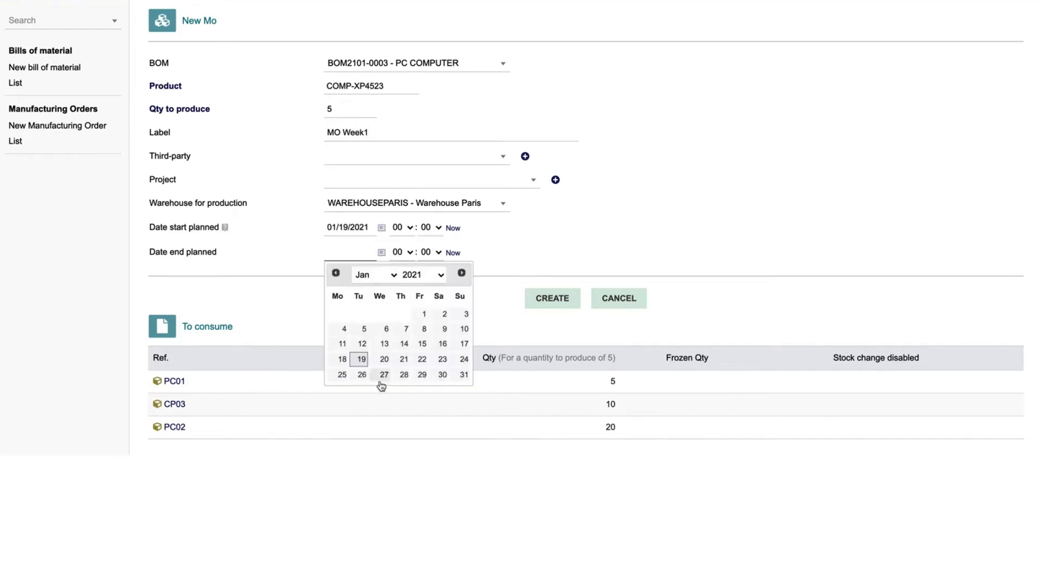
{"action": "left_click", "coordinate": [382, 361]}
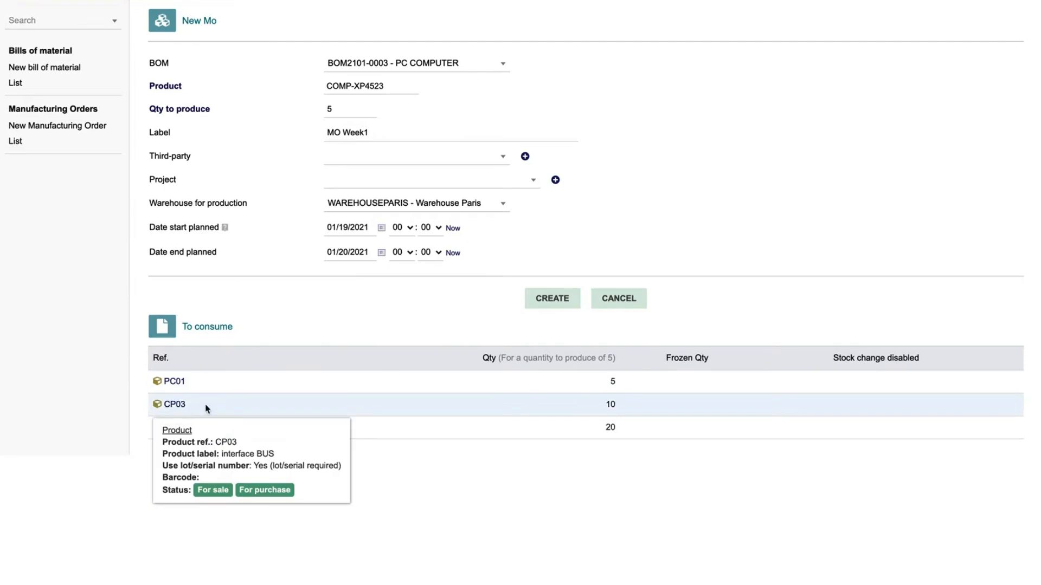
{"action": "mouse_move", "coordinate": [182, 433]}
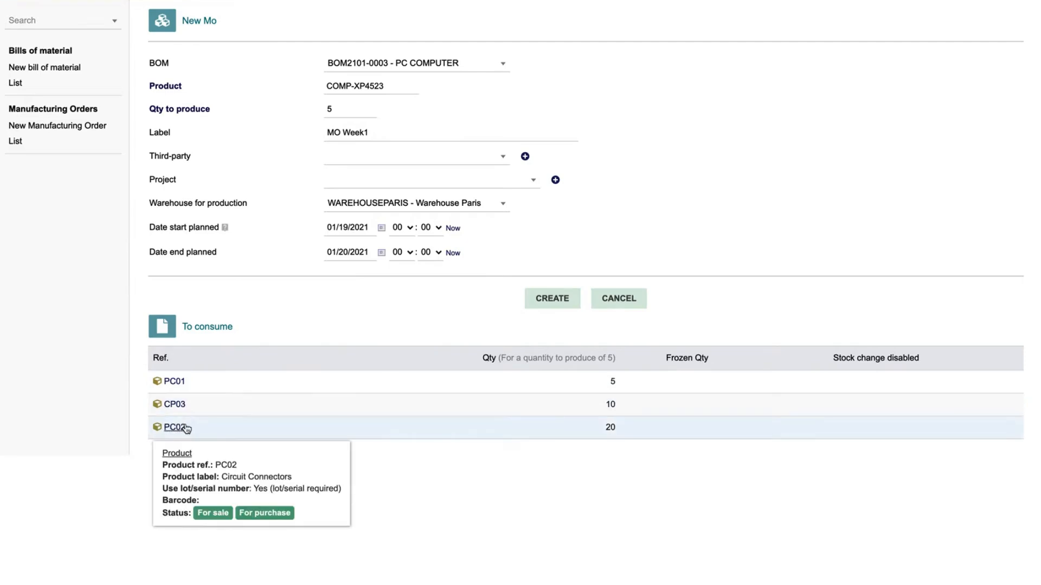
{"action": "left_click", "coordinate": [552, 299]}
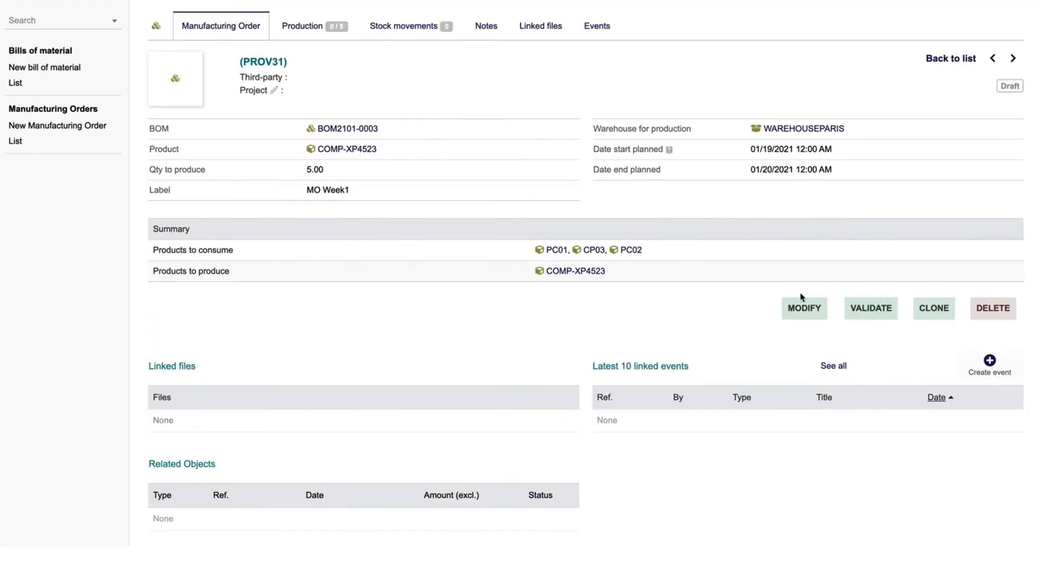
Validate the MO Week1 manufacturing order, and open its production details from the order list.
{"action": "left_click", "coordinate": [867, 310]}
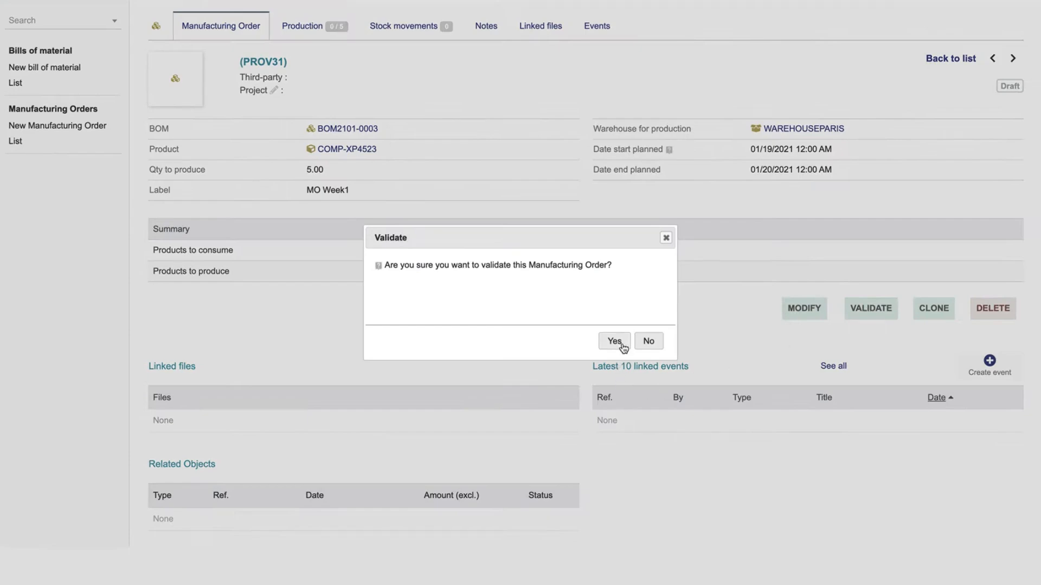
{"action": "left_click", "coordinate": [621, 345]}
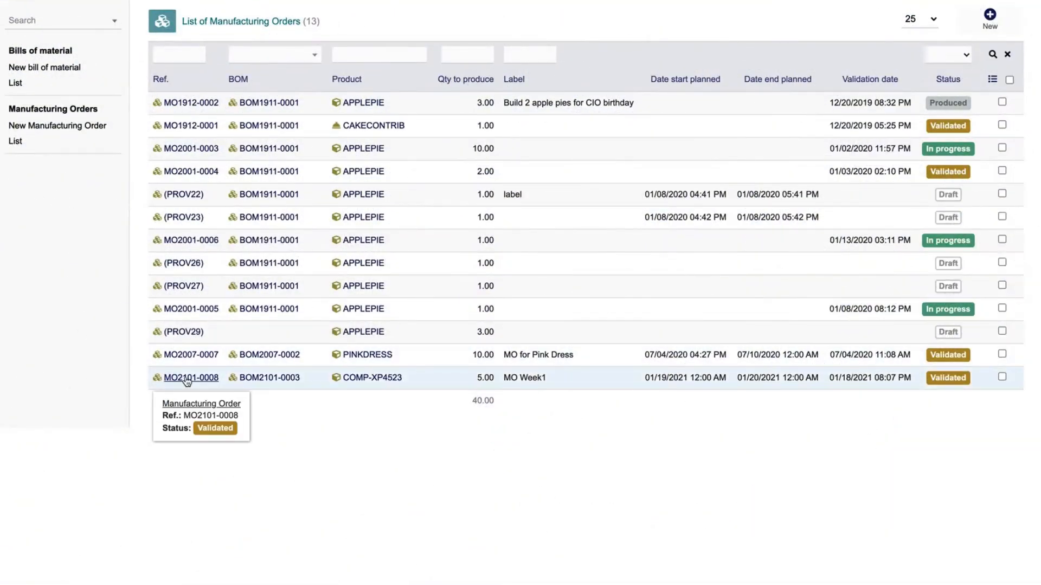
{"action": "left_click", "coordinate": [187, 379]}
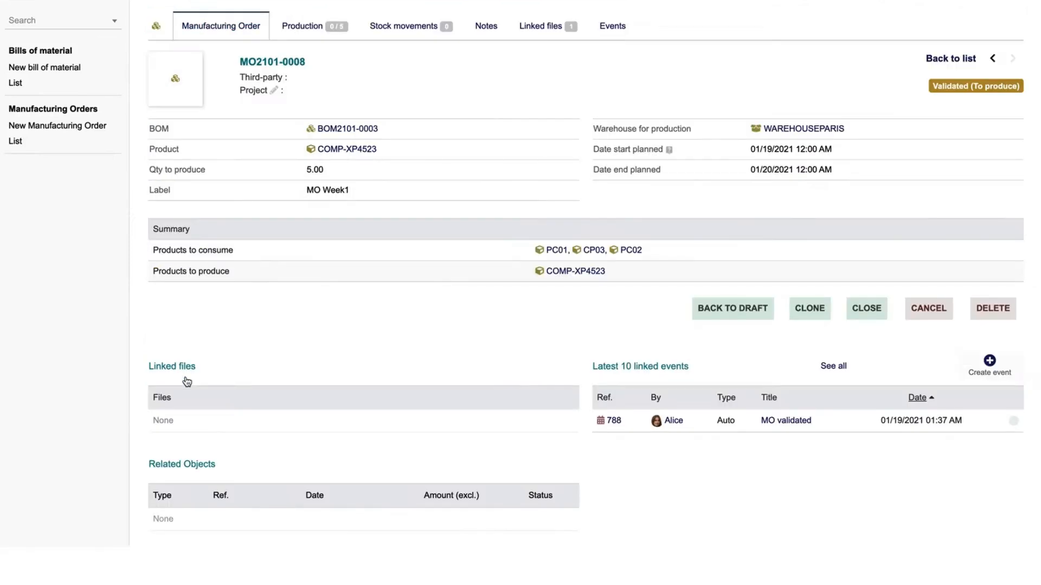
{"action": "left_click", "coordinate": [309, 34]}
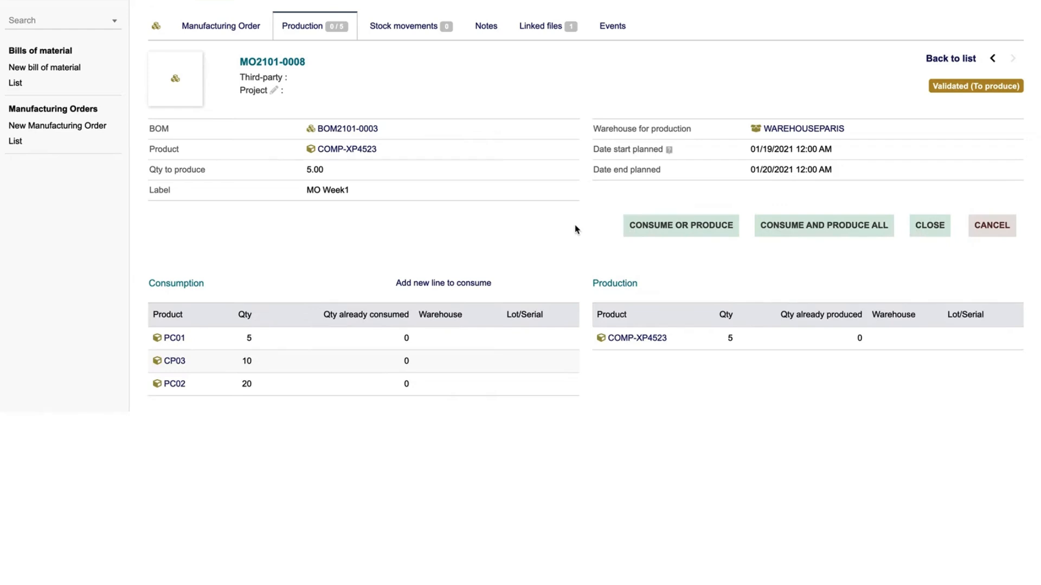
Record a partial consumption of 2 PC01, 5 CP03 and 10 PC02, assigning lot 123 to PC02.
{"action": "left_click", "coordinate": [697, 225]}
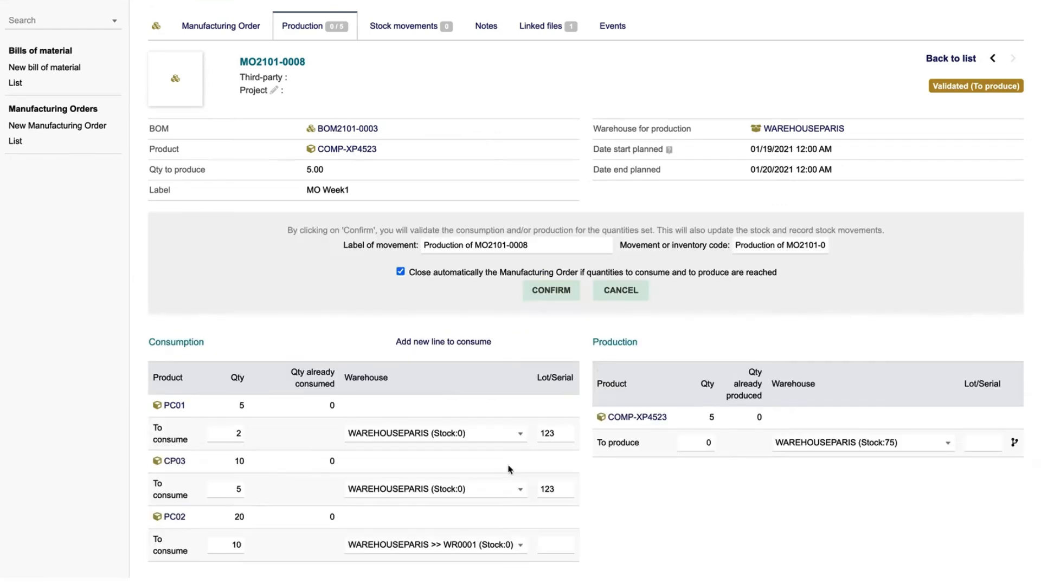
{"action": "left_click", "coordinate": [556, 513]}
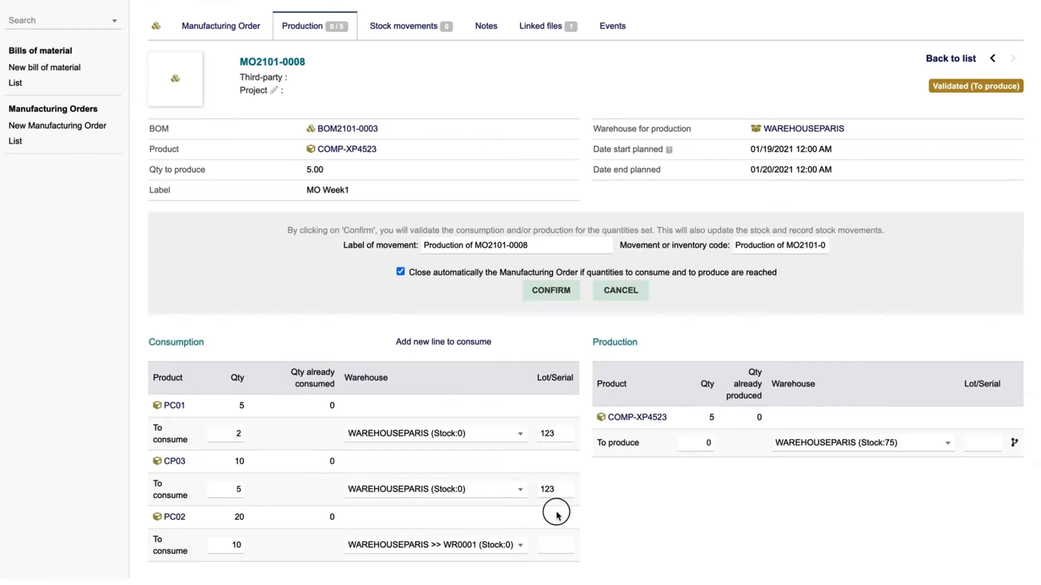
{"action": "left_click", "coordinate": [559, 542]}
{"action": "type", "text": "123"}
{"action": "left_click", "coordinate": [561, 293]}
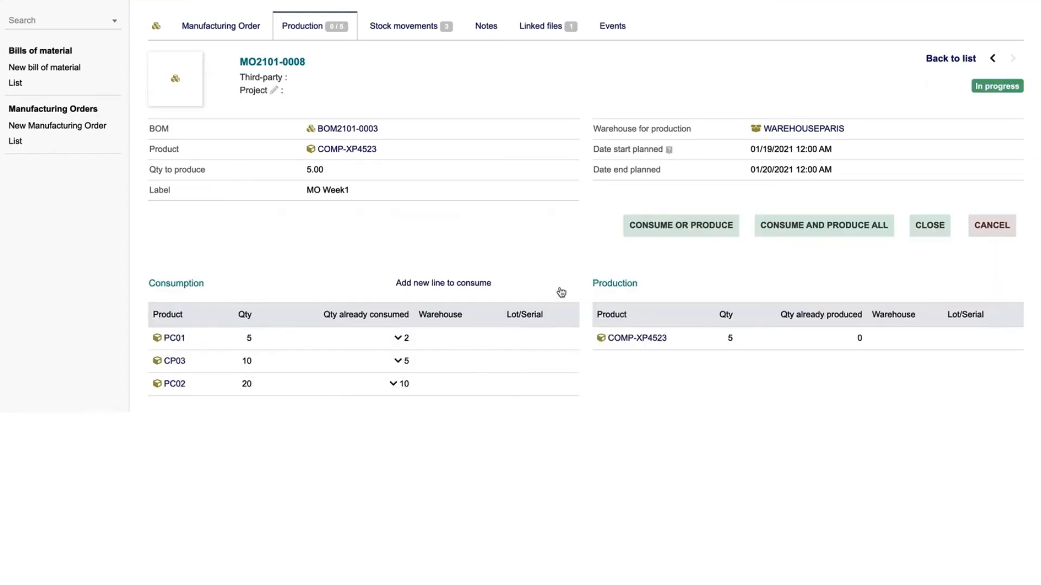
Consume and produce all for the order, giving lot 123 to the 5 COMP-XP4523 computers produced.
{"action": "left_click", "coordinate": [821, 231]}
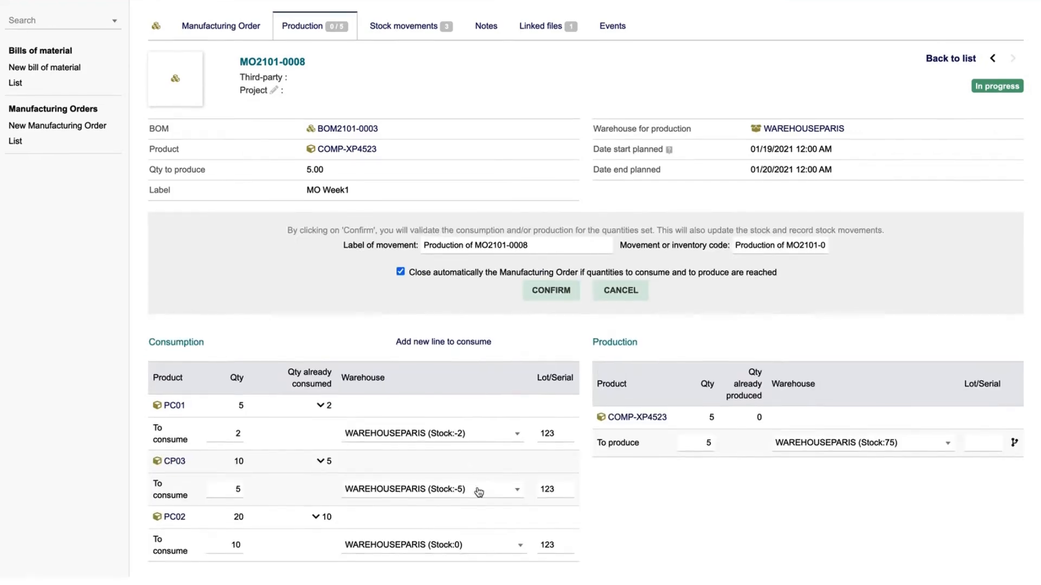
{"action": "left_click", "coordinate": [985, 446]}
{"action": "type", "text": "123"}
{"action": "left_click", "coordinate": [561, 293]}
Bring up the clone confirmation of the MO Week1 order but decline it, and view the order's stock movements.
{"action": "left_click", "coordinate": [253, 33]}
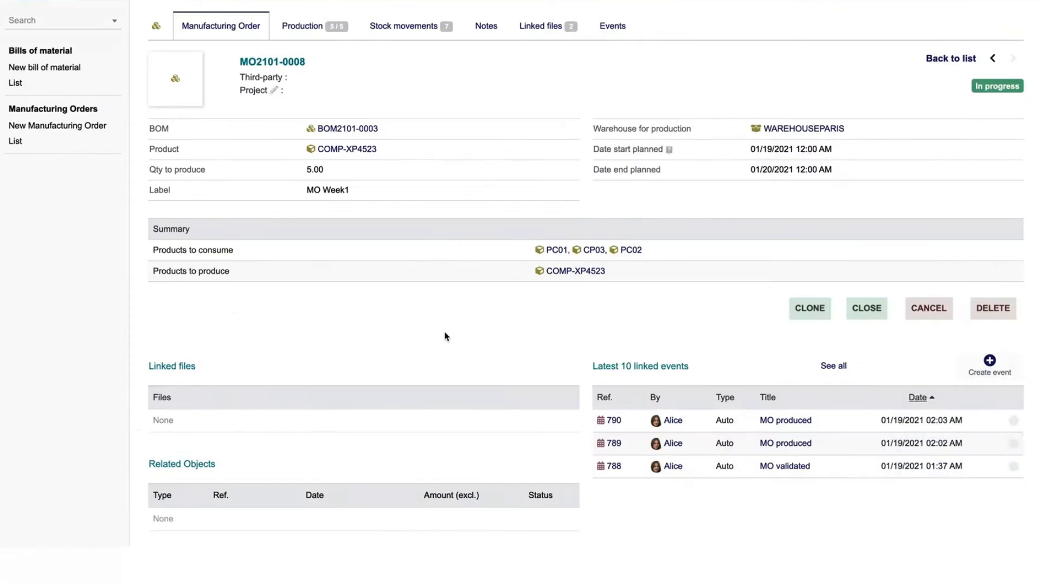
{"action": "left_click", "coordinate": [810, 308]}
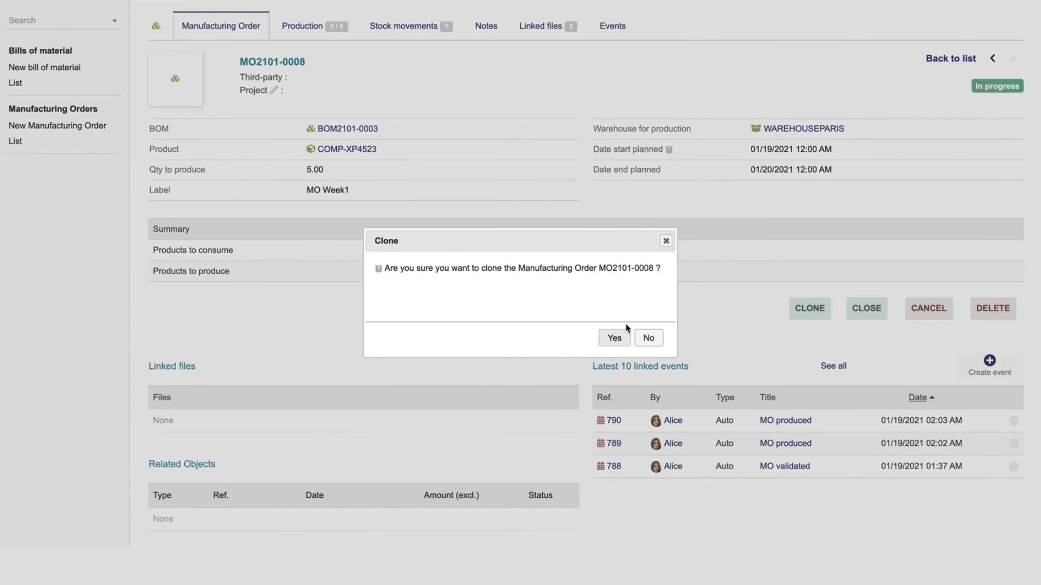
{"action": "left_click", "coordinate": [649, 338]}
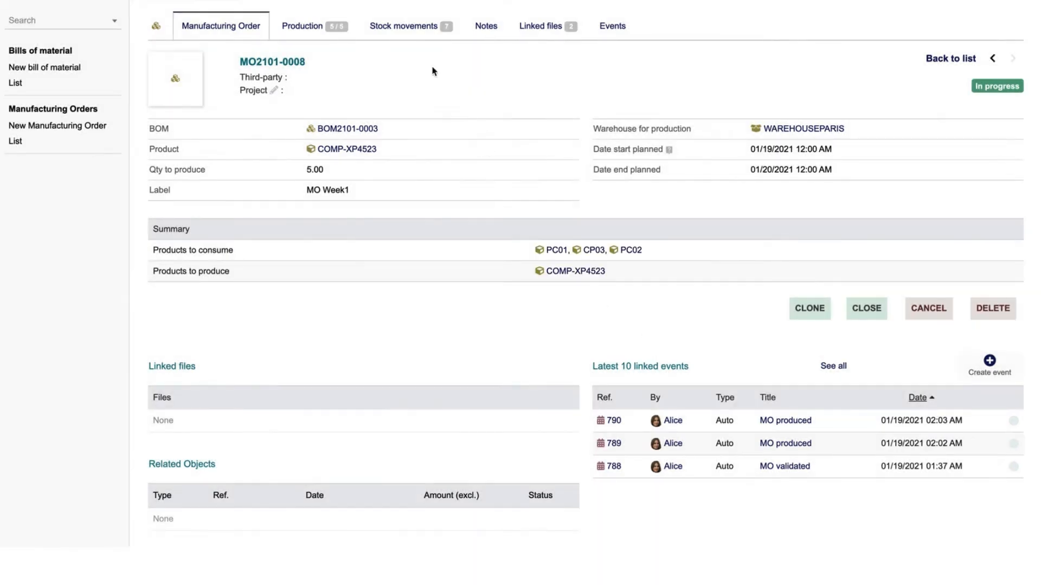
{"action": "left_click", "coordinate": [413, 32]}
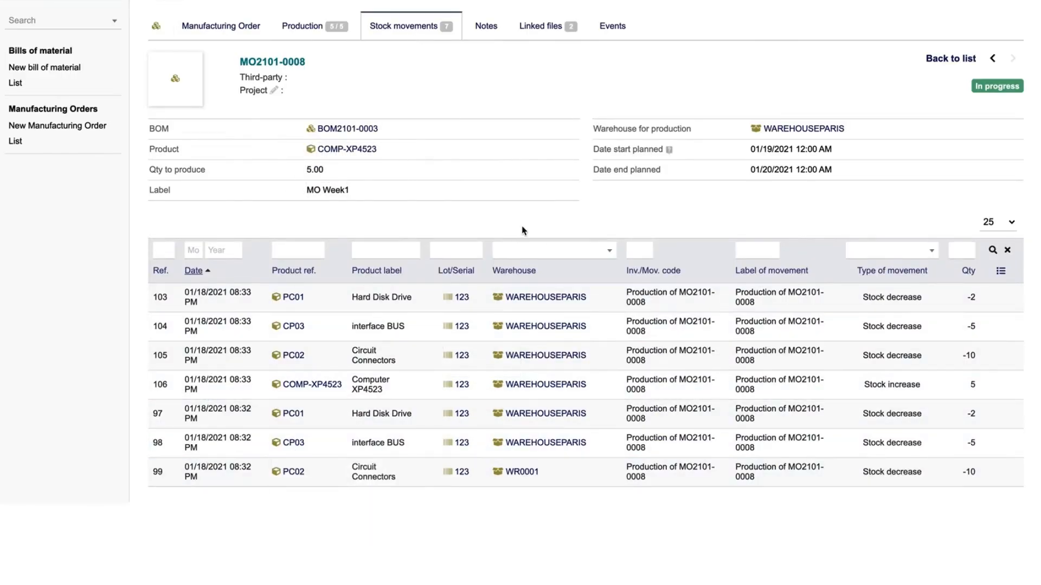
Upload Contract 2021.pdf to the linked files of the MO Week1 order, and view the order's events.
{"action": "left_click", "coordinate": [547, 30]}
{"action": "left_click", "coordinate": [157, 234]}
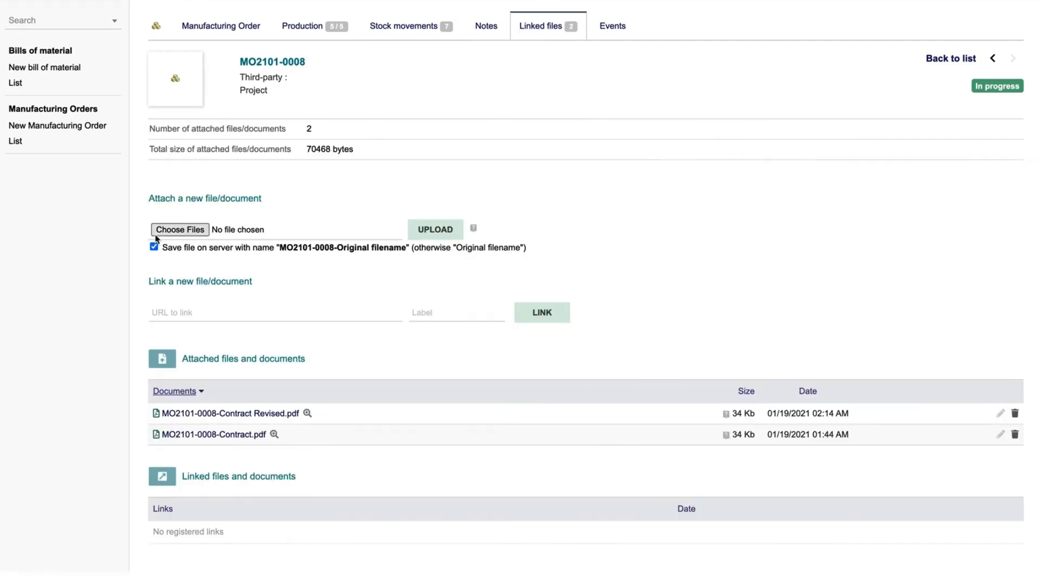
{"action": "left_click", "coordinate": [227, 16]}
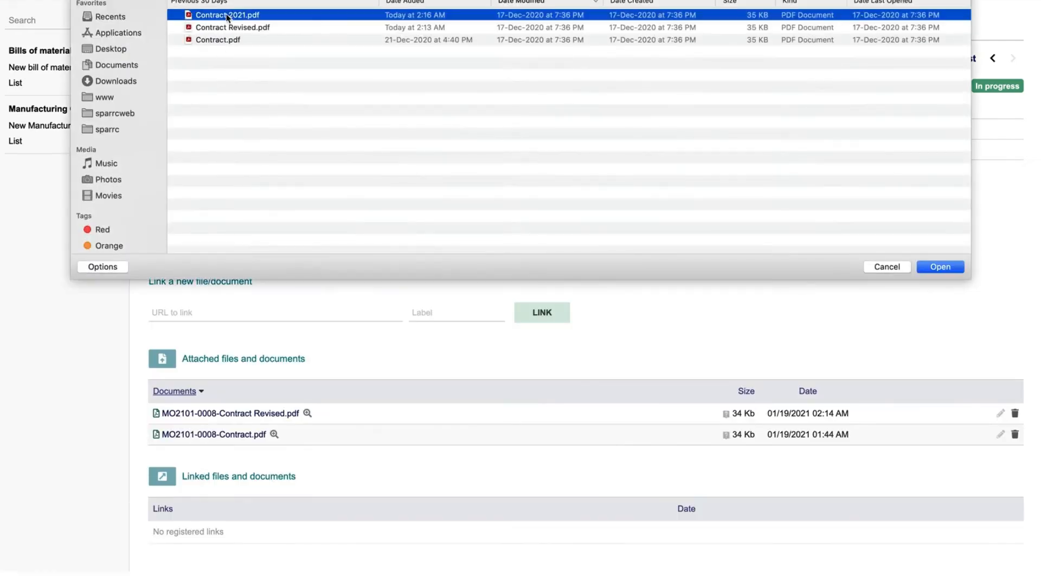
{"action": "left_click", "coordinate": [928, 269]}
{"action": "left_click", "coordinate": [435, 230]}
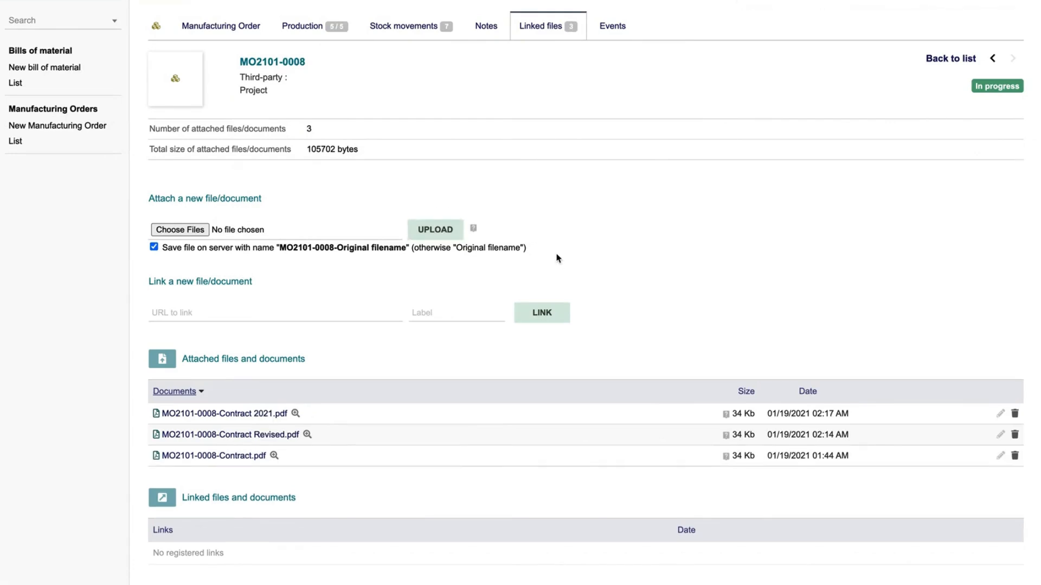
{"action": "left_click", "coordinate": [612, 27]}
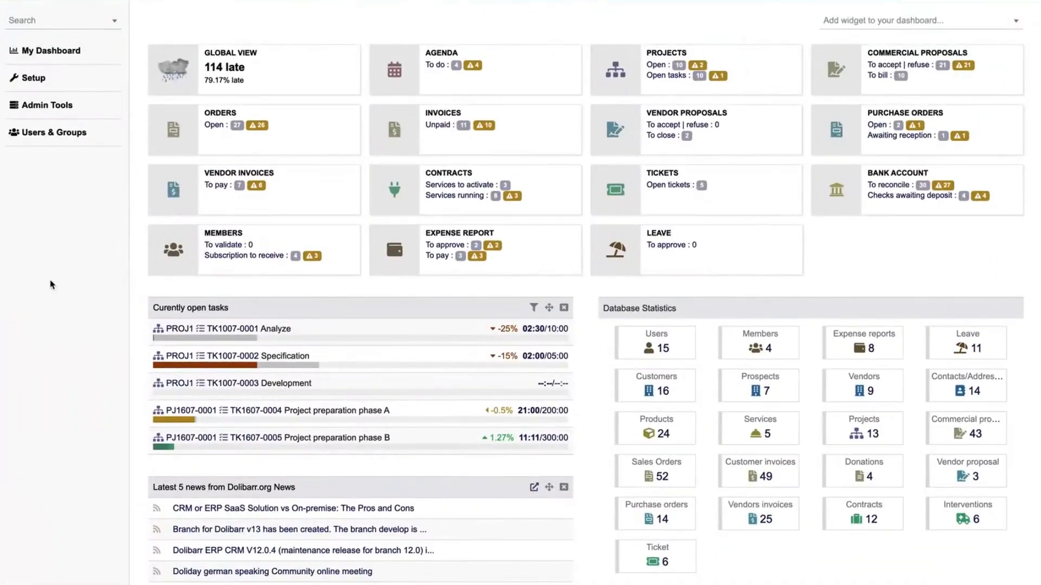
Open the setup of the Bills of Material module from the list of modules and applications.
{"action": "left_click", "coordinate": [34, 81]}
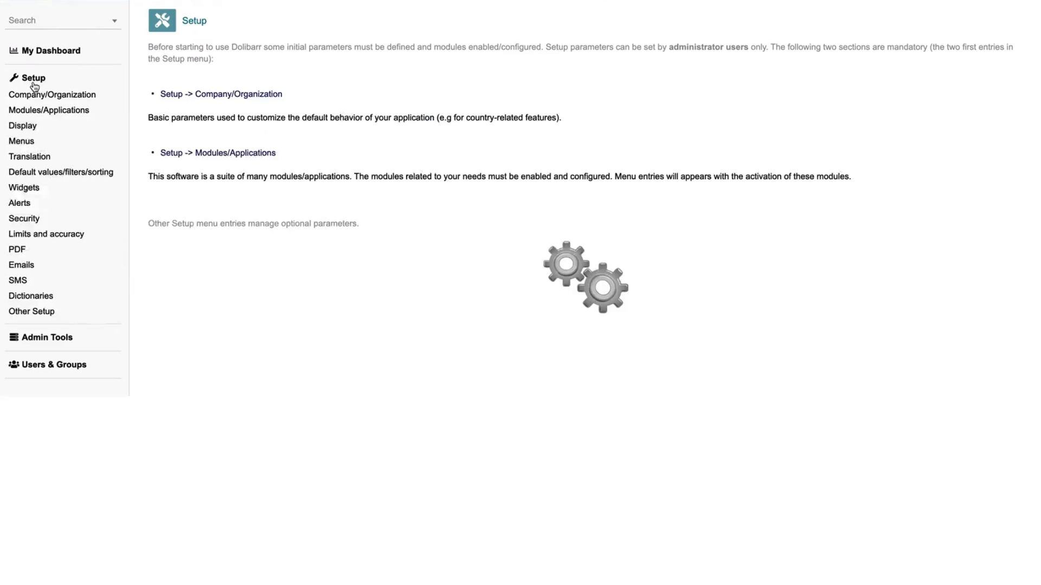
{"action": "left_click", "coordinate": [187, 153]}
{"action": "scroll", "coordinate": [301, 293], "scroll_direction": "down", "scroll_amount": 15}
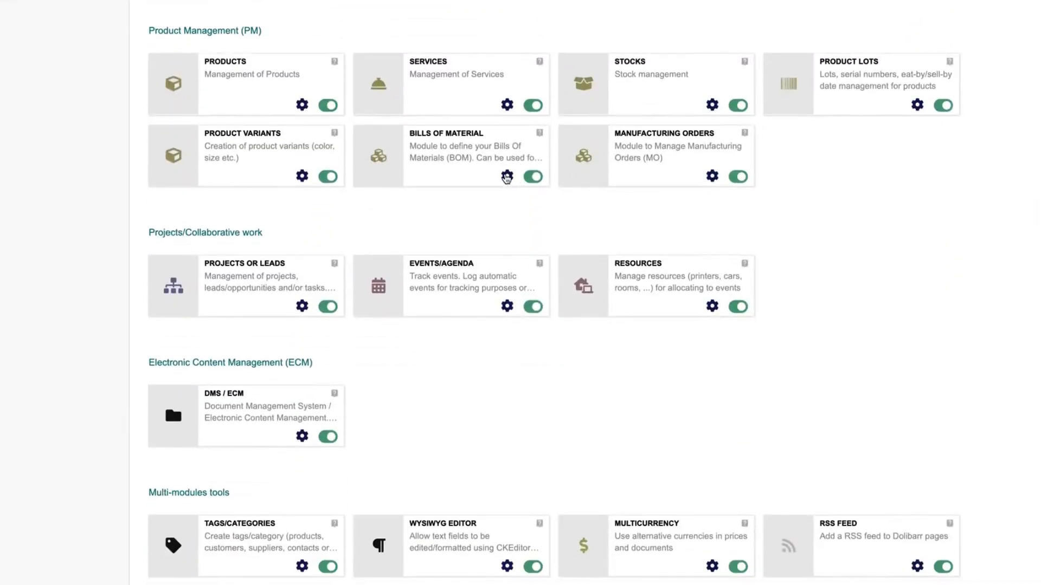
{"action": "left_click", "coordinate": [507, 177]}
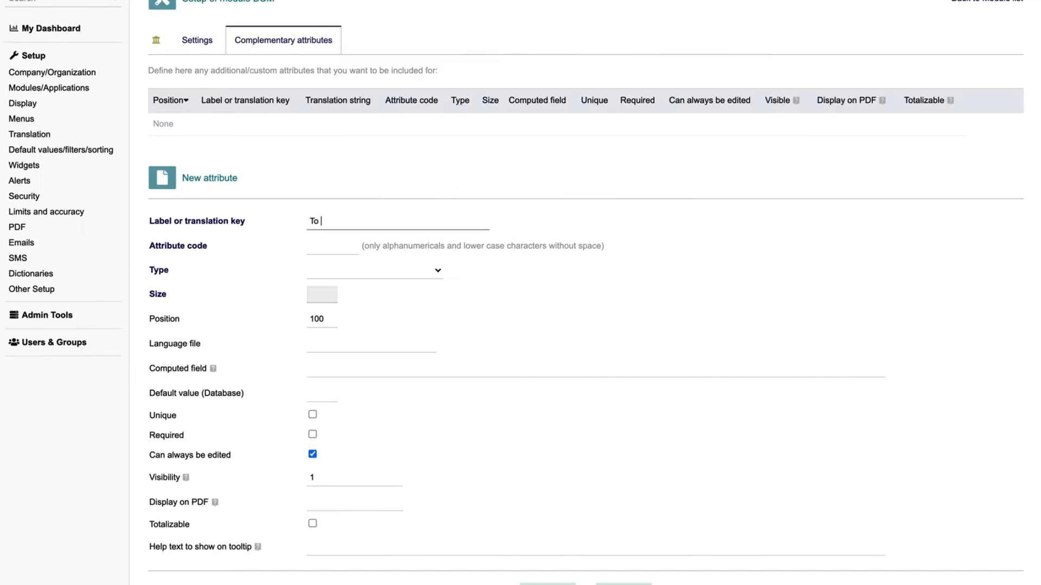
Define a BOM complementary attribute labelled To Cash Account with code cashaccount and type Boolean (one checkbox).
{"action": "type", "text": "Cash Account"}
{"action": "left_click", "coordinate": [341, 248]}
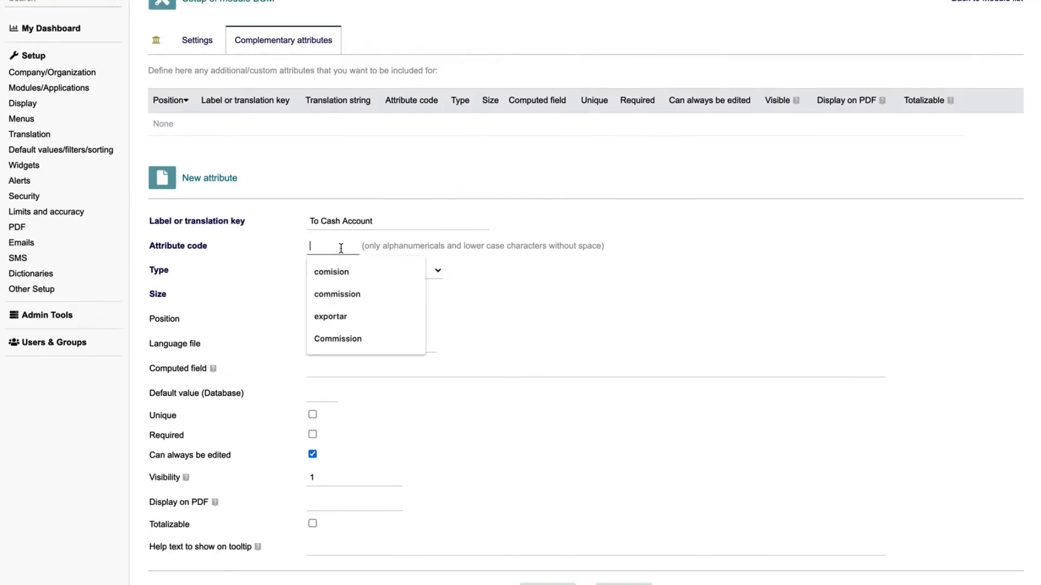
{"action": "type", "text": "cashaccount"}
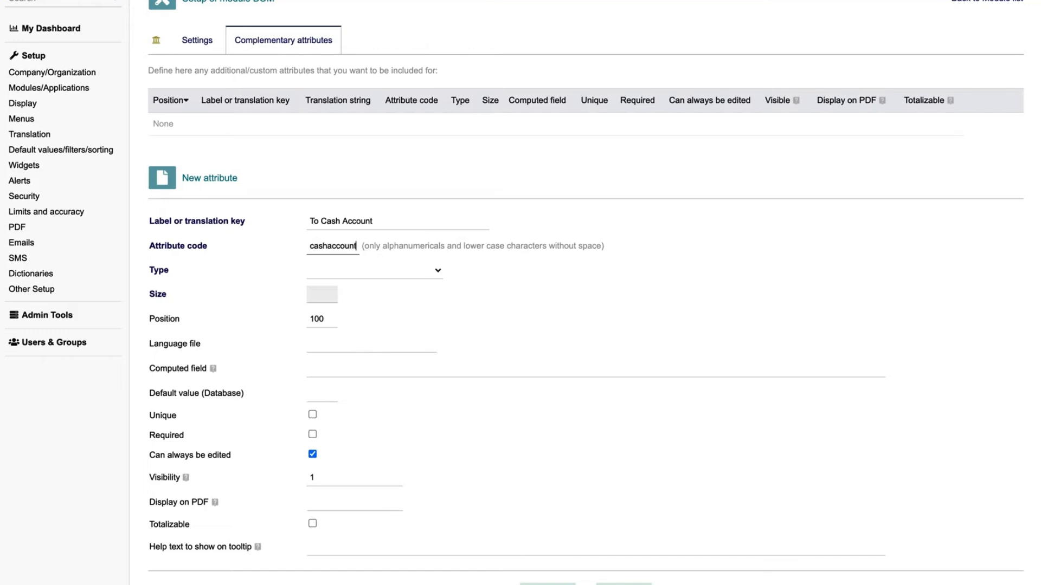
{"action": "left_click", "coordinate": [346, 271]}
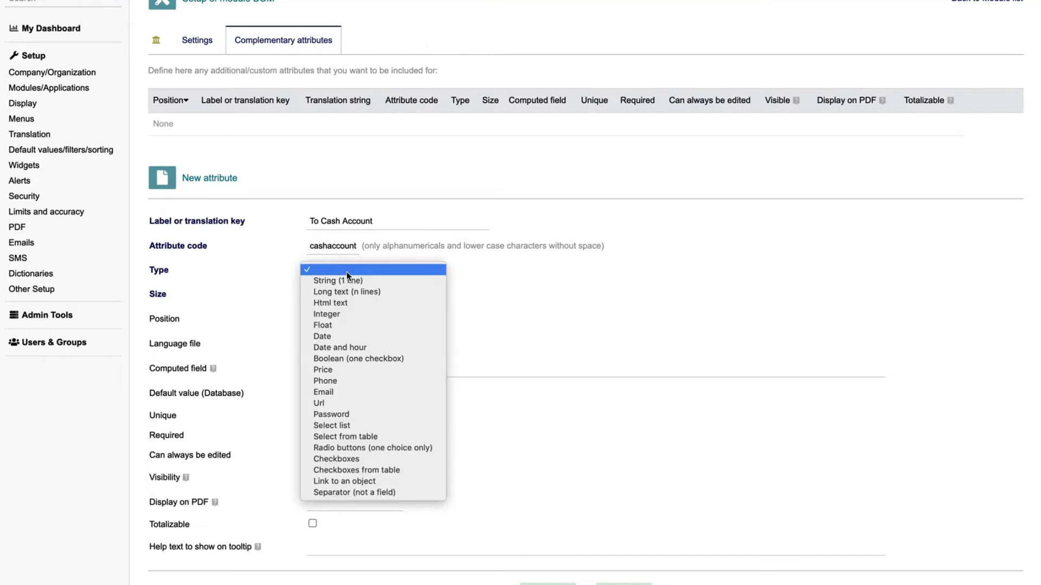
{"action": "left_click", "coordinate": [347, 359]}
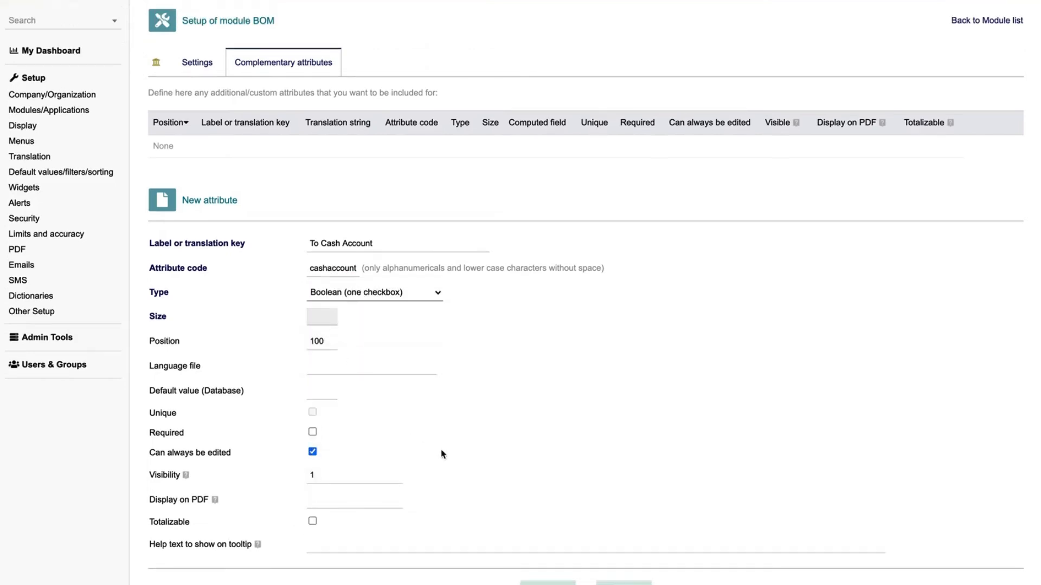